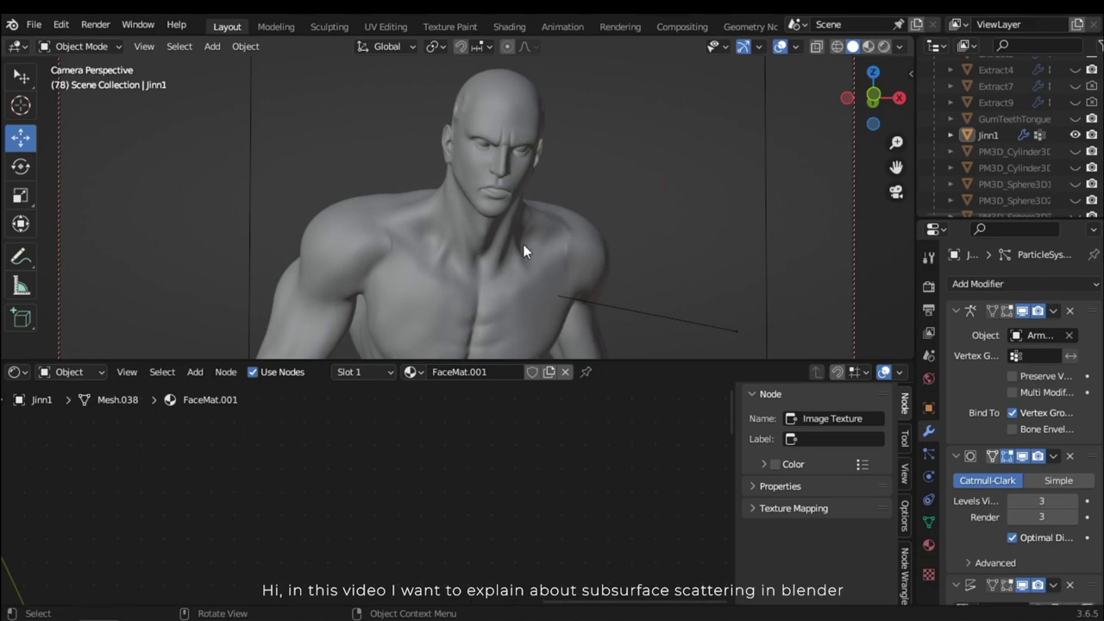
Step: Select the character and bring FaceMat.001's image texture nodes into view
middle_click_drag(644, 278, 641, 239)
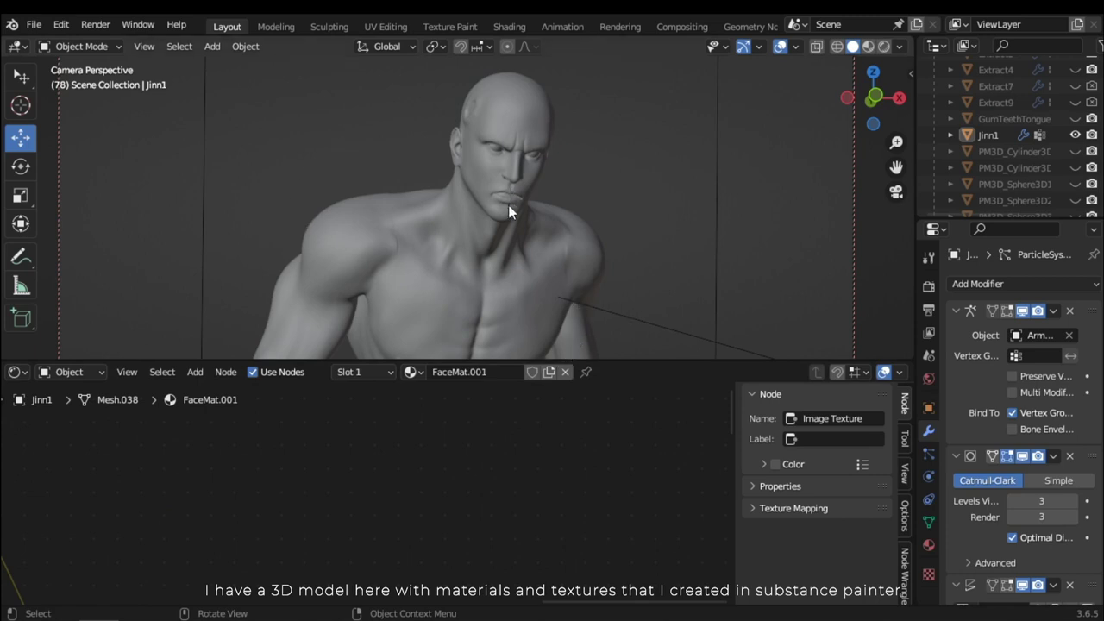
left_click(520, 342)
scroll(671, 510, "down", 6)
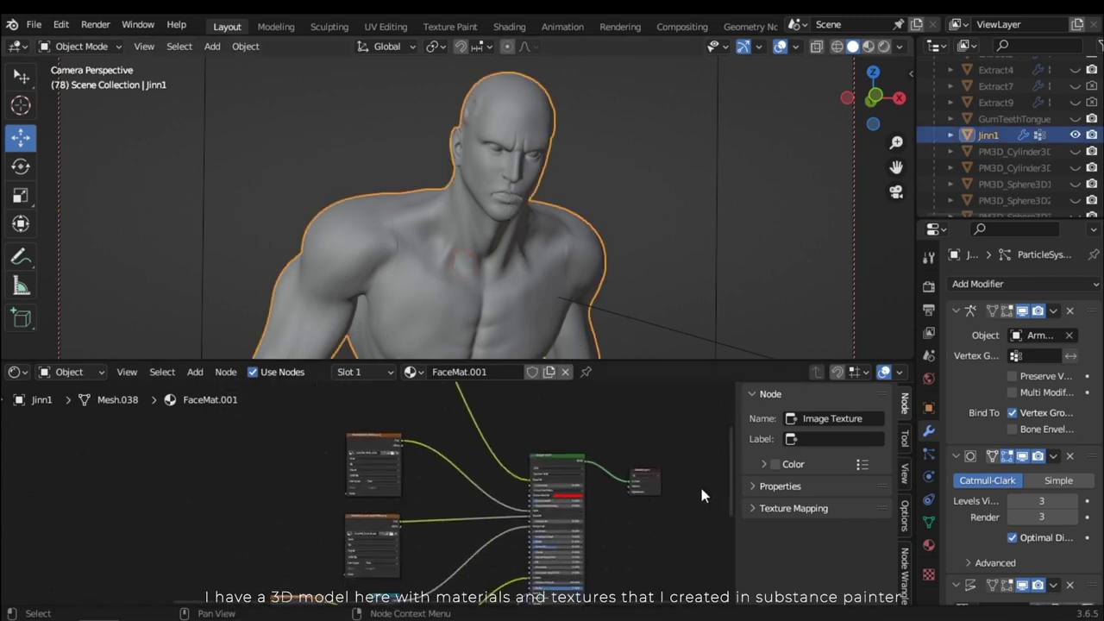
middle_click_drag(579, 520, 472, 515)
scroll(559, 515, "up", 4)
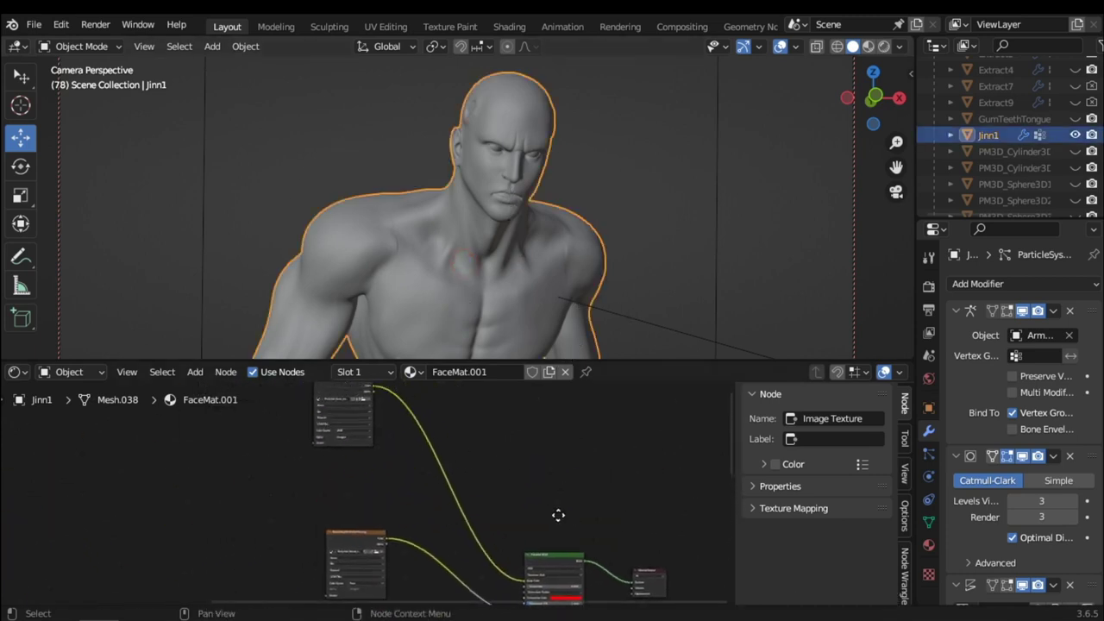
middle_click_drag(402, 456, 420, 496)
Step: Inspect the Principled BSDF, Roughness and Multiply nodes, then zoom out to the whole network
scroll(421, 496, "up", 1)
middle_click_drag(451, 539, 272, 432)
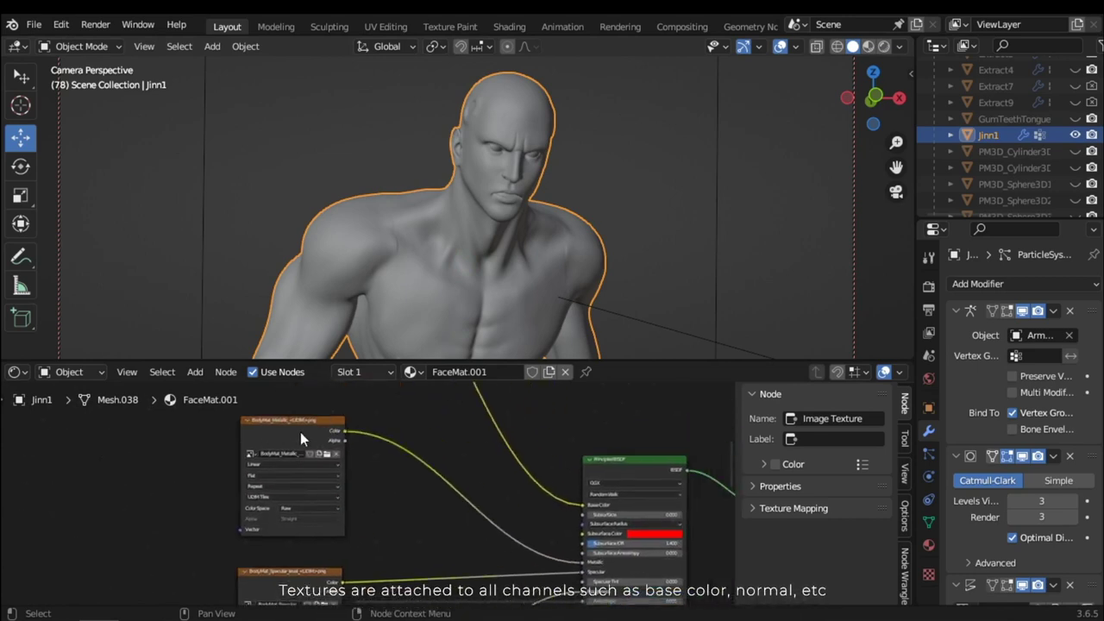
middle_click_drag(575, 561, 462, 550)
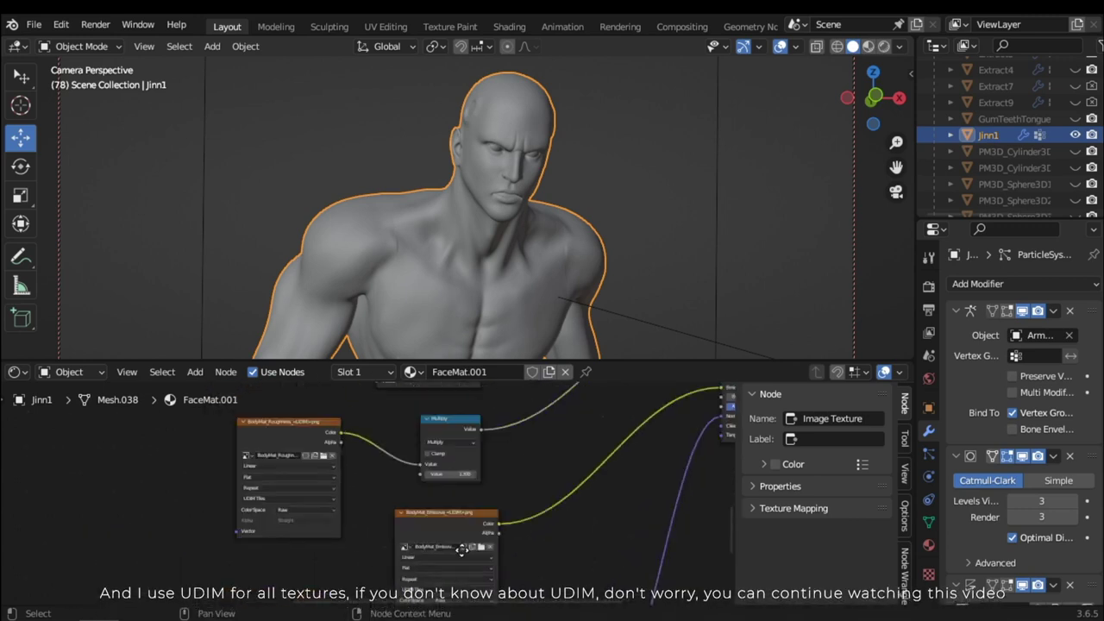
scroll(358, 530, "up", 4)
middle_click_drag(358, 530, 331, 524)
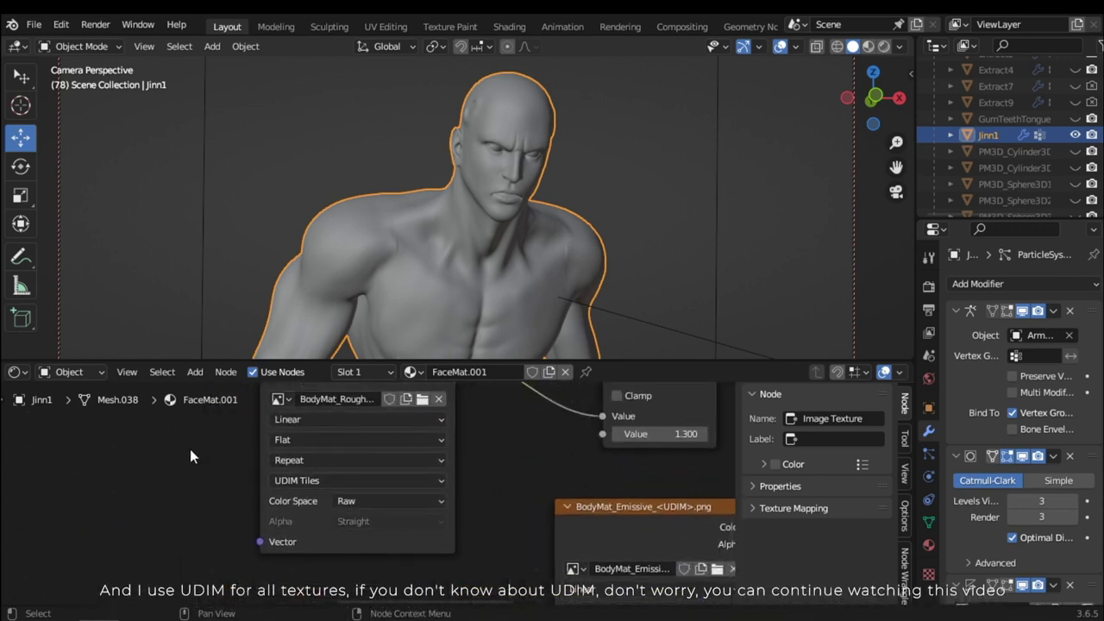
scroll(191, 450, "down", 4)
mouse_move(231, 472)
middle_mouse_down()
mouse_move(509, 492)
mouse_move(458, 485)
mouse_move(448, 507)
mouse_move(487, 533)
middle_mouse_up()
Step: Switch the viewport to Rendered shading and orbit to a close-up of the character's head
key("z")
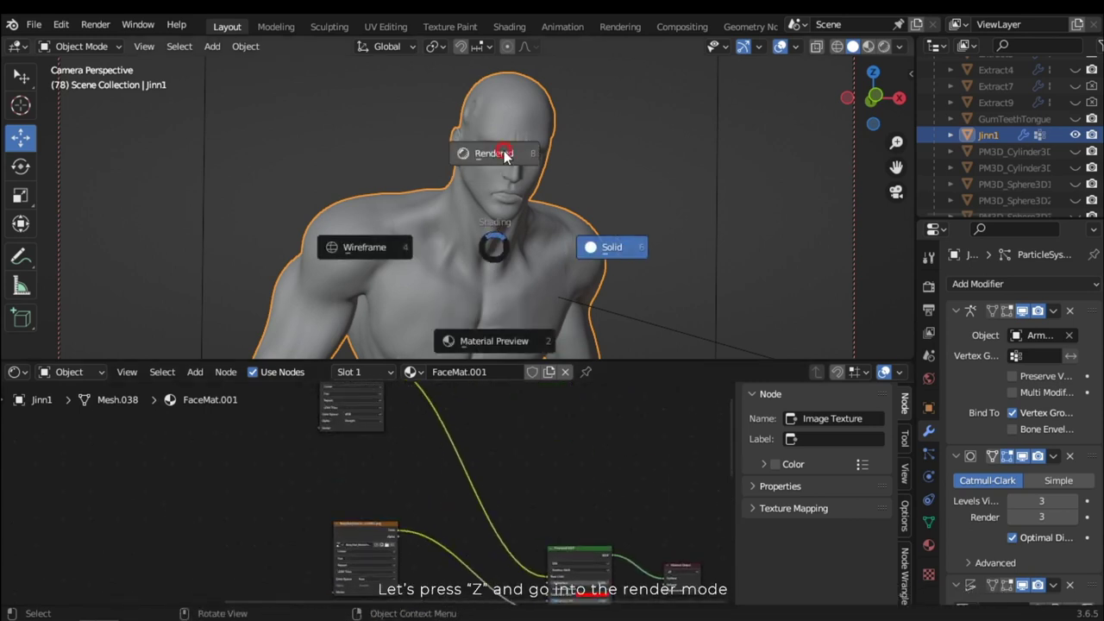
left_click(560, 171)
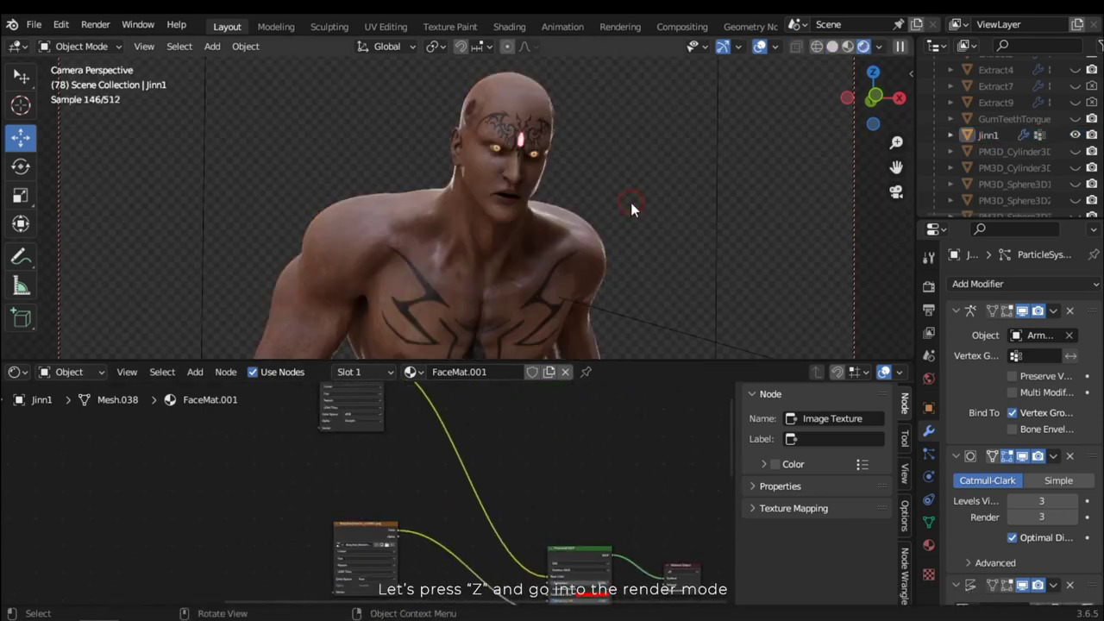
scroll(594, 230, "up", 5)
middle_click_drag(595, 230, 531, 230)
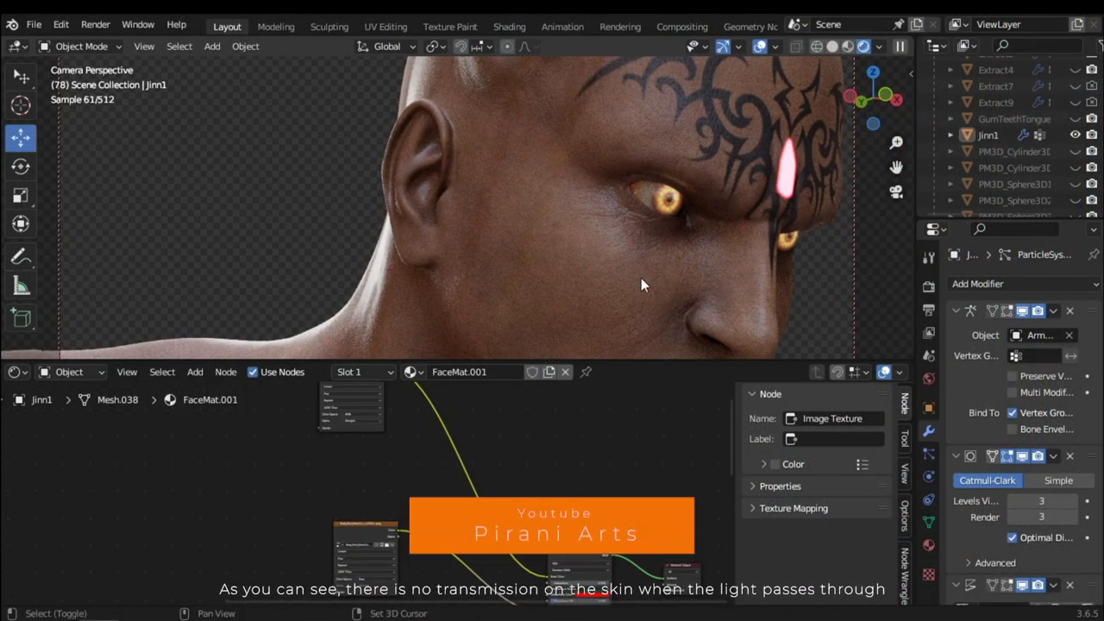
middle_click_drag(641, 278, 527, 205)
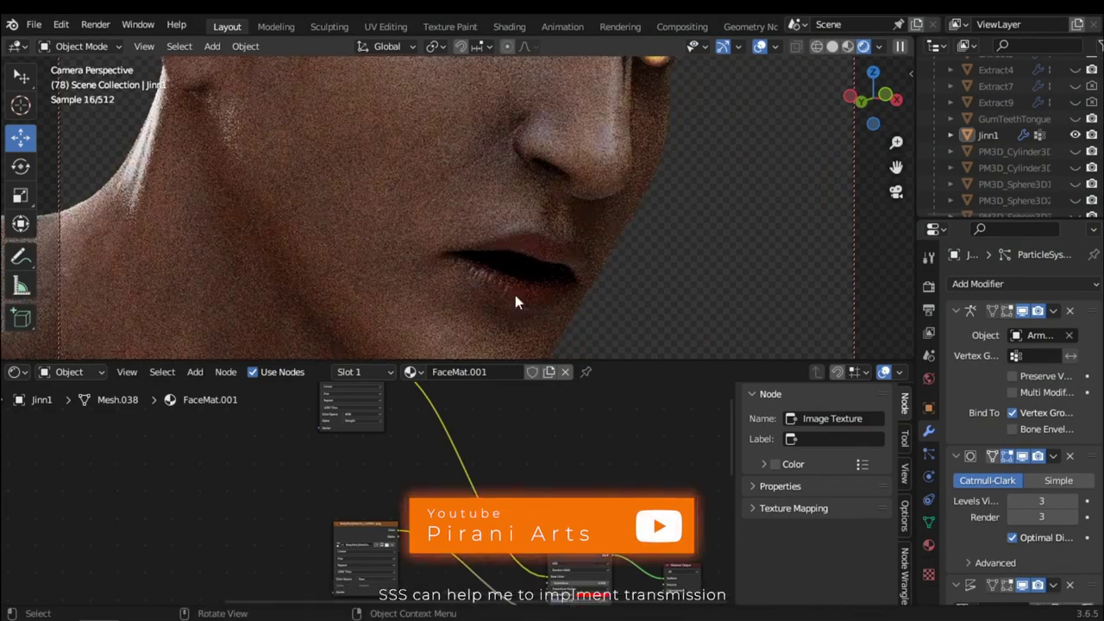
scroll(468, 267, "up", 2)
middle_click_drag(468, 266, 485, 213)
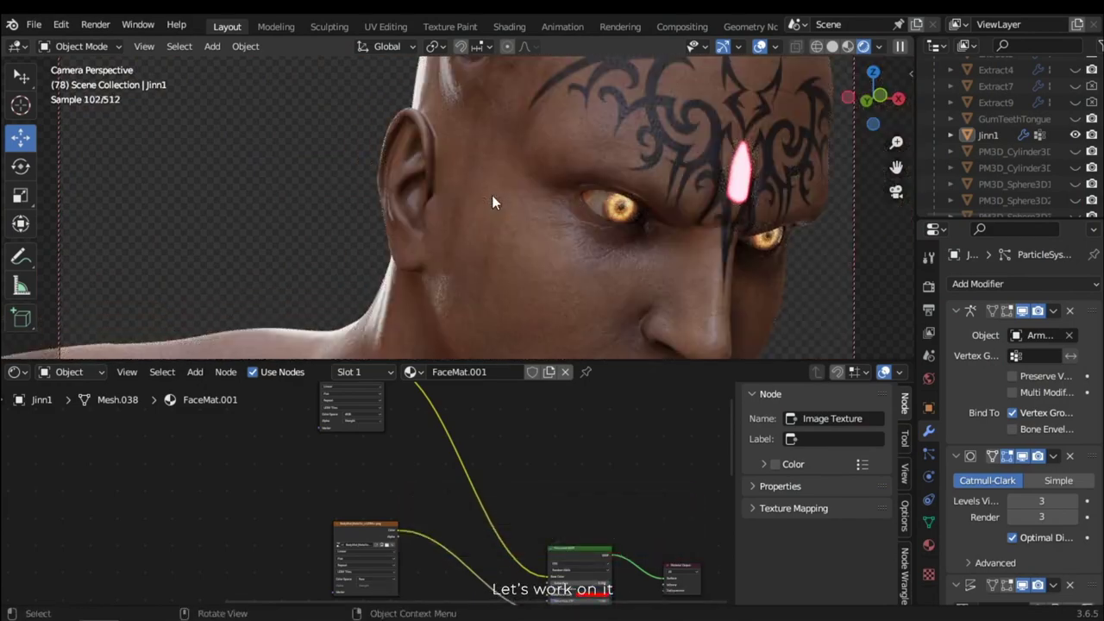
left_click(512, 270)
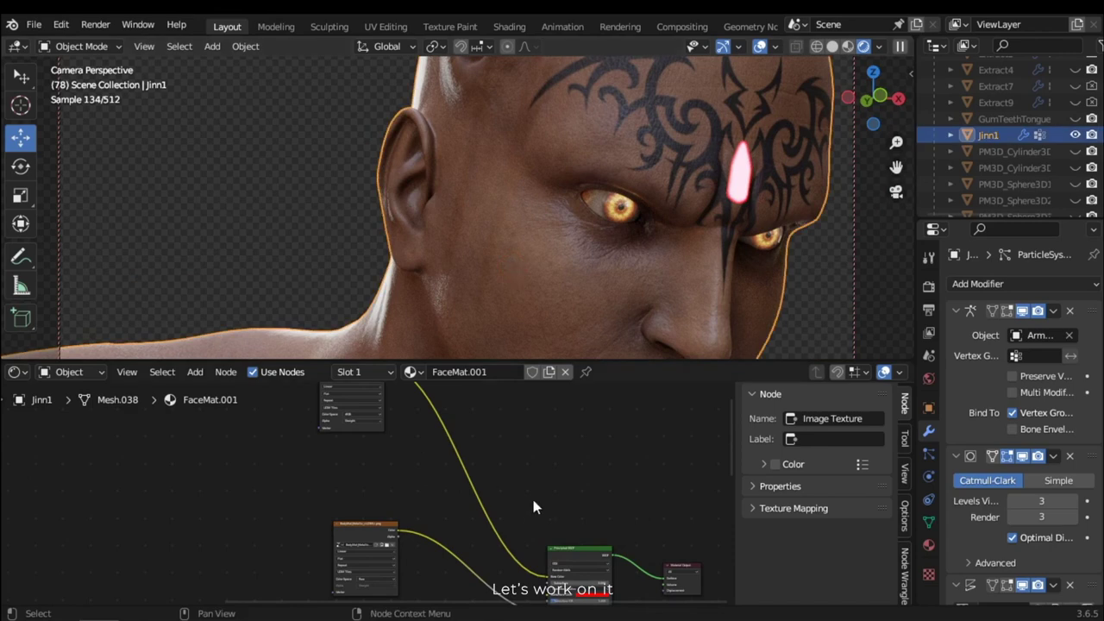
Step: Set the Principled BSDF Subsurface to 1 and make the Subsurface Color pale pink
middle_click_drag(534, 509, 455, 428)
scroll(540, 473, "up", 5)
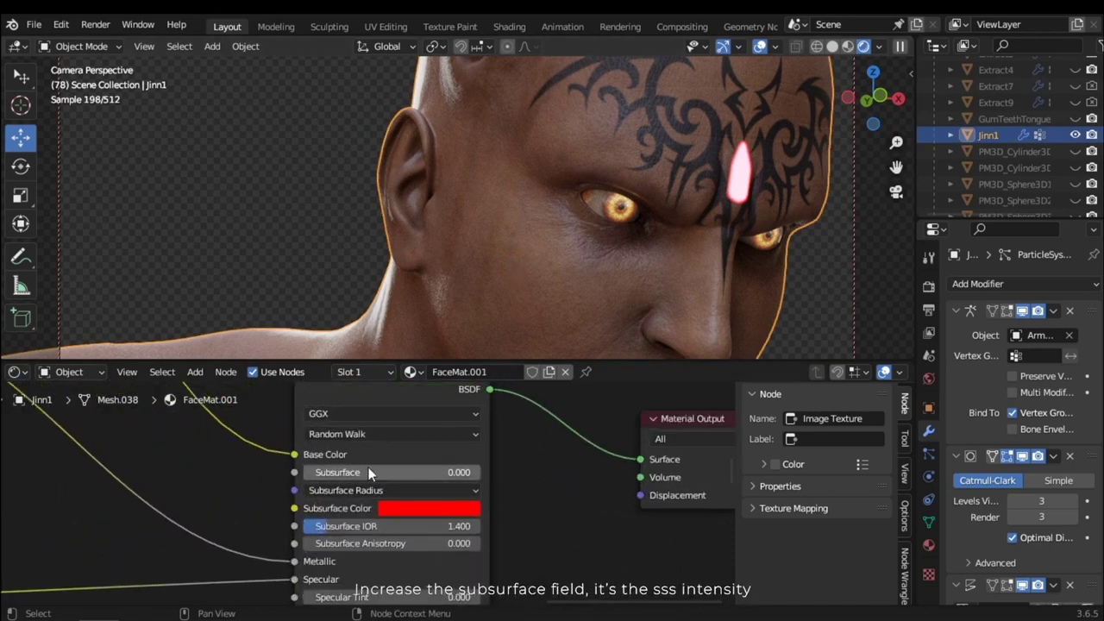
left_click(456, 475)
type("1")
key("Return")
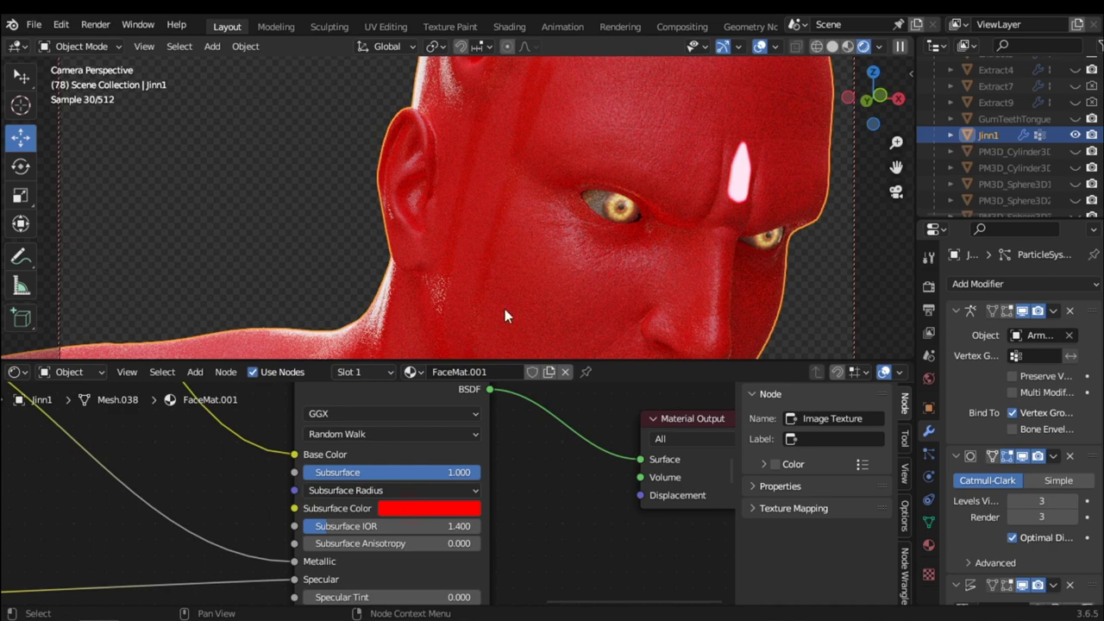
left_click(410, 509)
left_click_drag(470, 323, 448, 340)
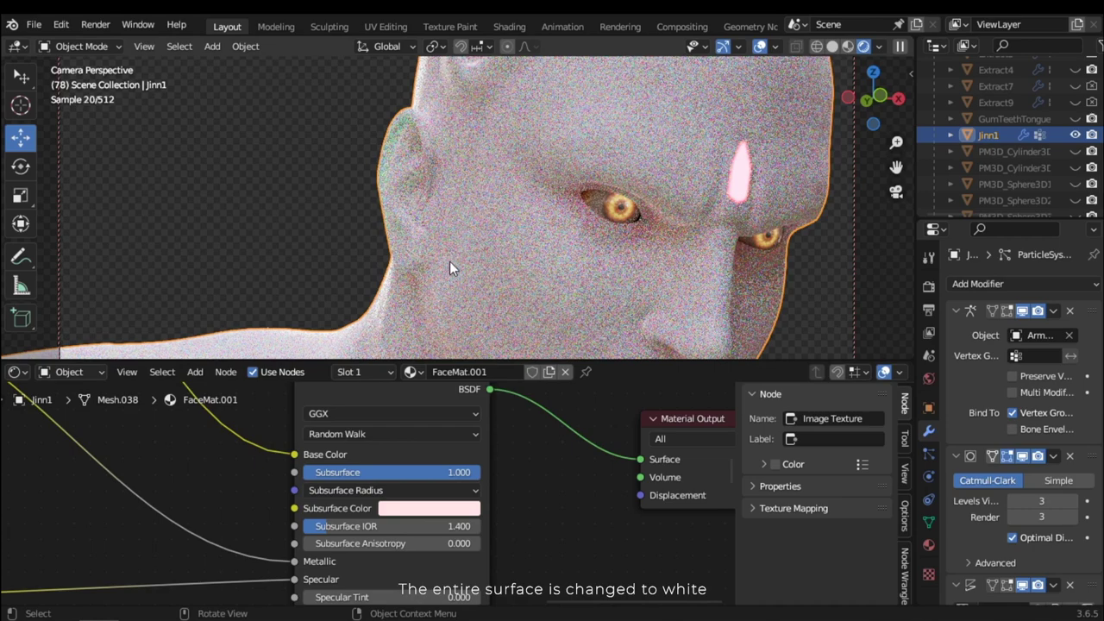
Step: Lower Subsurface to 0.1 and deselect the character to view the clean render
scroll(512, 484, "up", 2)
double_click(492, 475)
type("0.1")
key("Return")
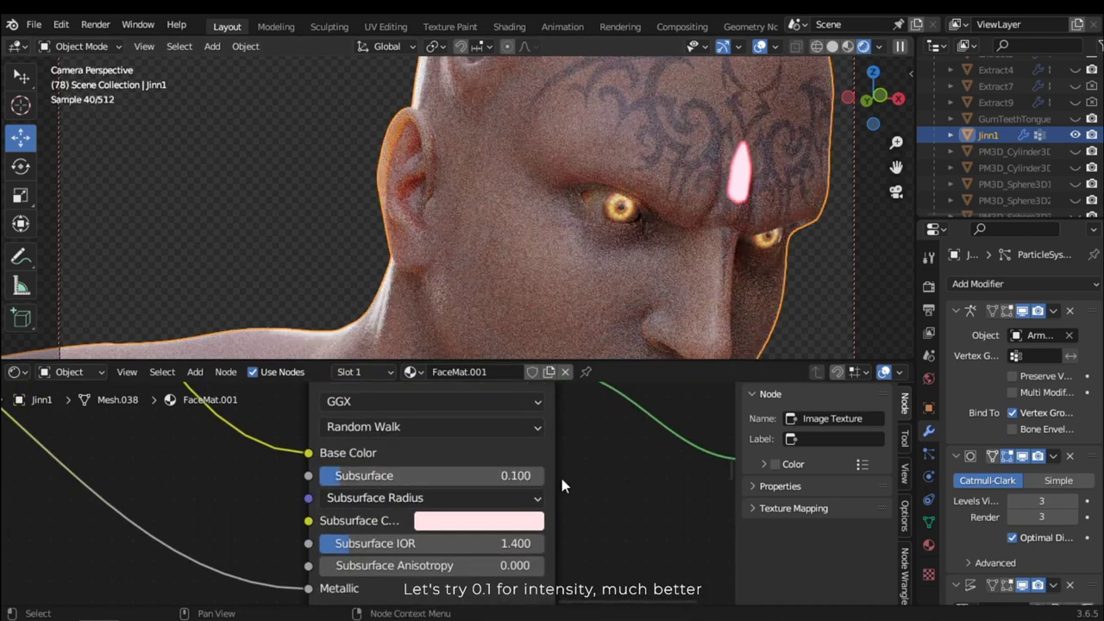
left_click(343, 218)
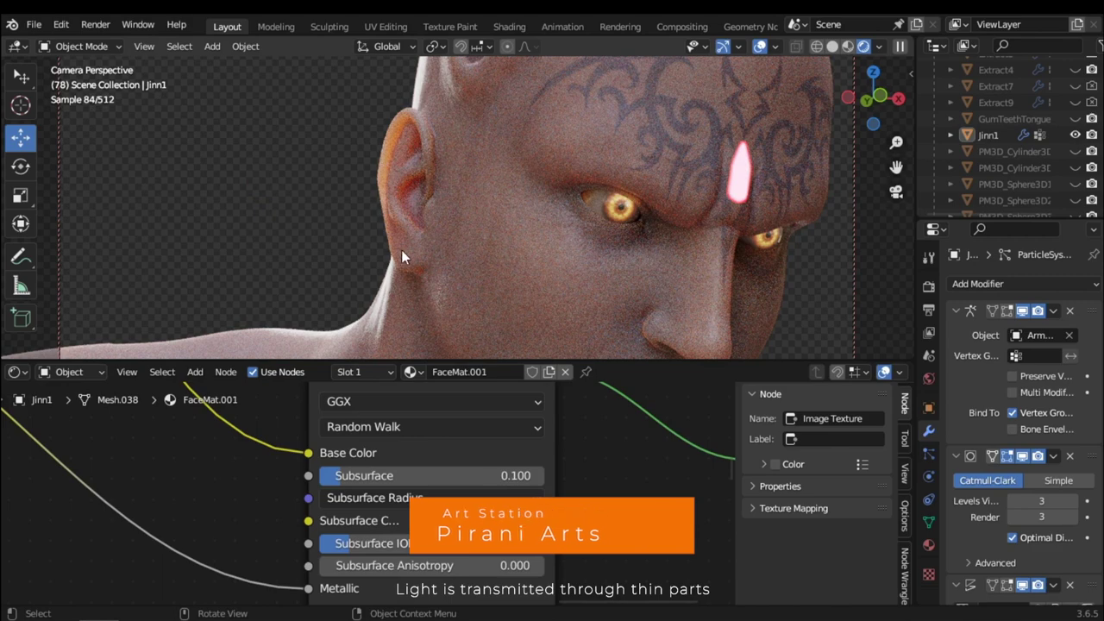
scroll(650, 249, "down", 8)
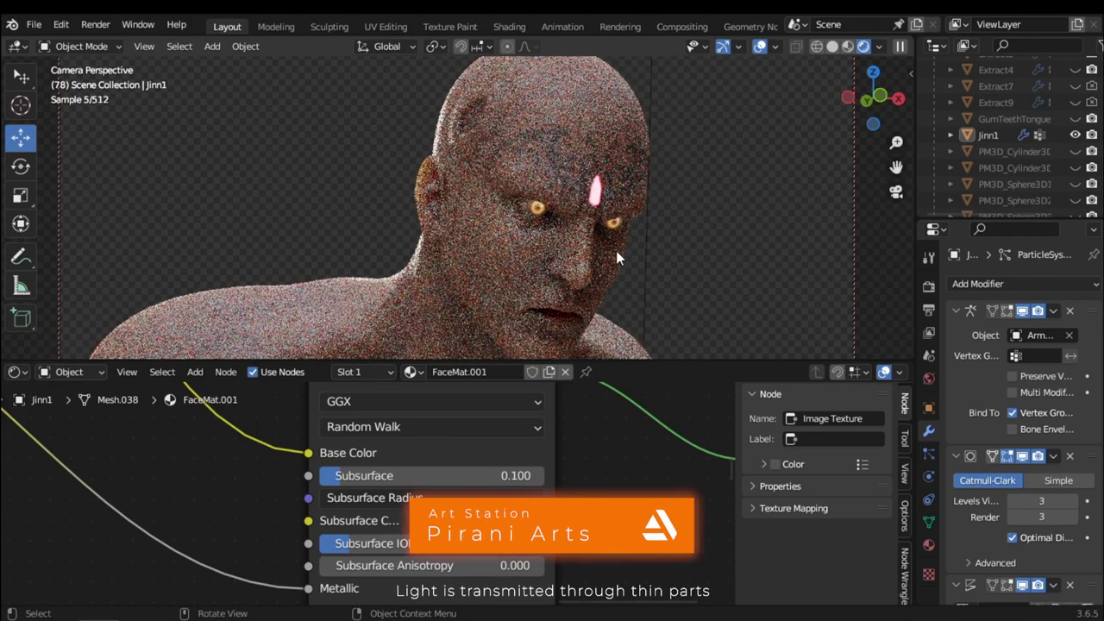
Step: Set Subsurface to 0.03 and orbit around the head to check the ears
middle_click_drag(588, 304, 535, 280)
scroll(529, 289, "up", 6)
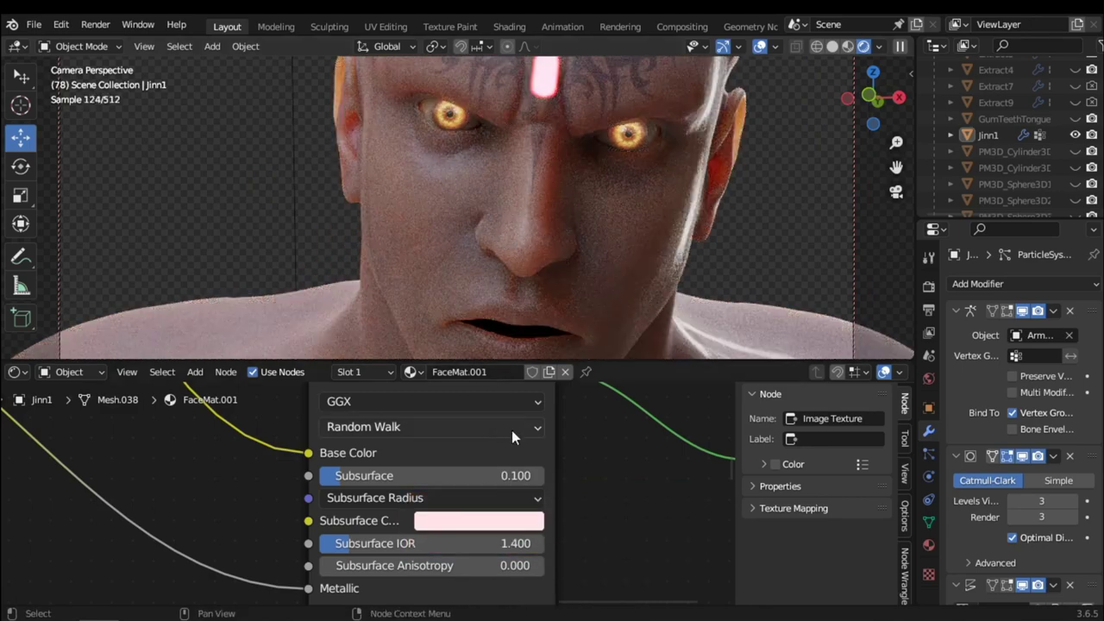
left_click(496, 476)
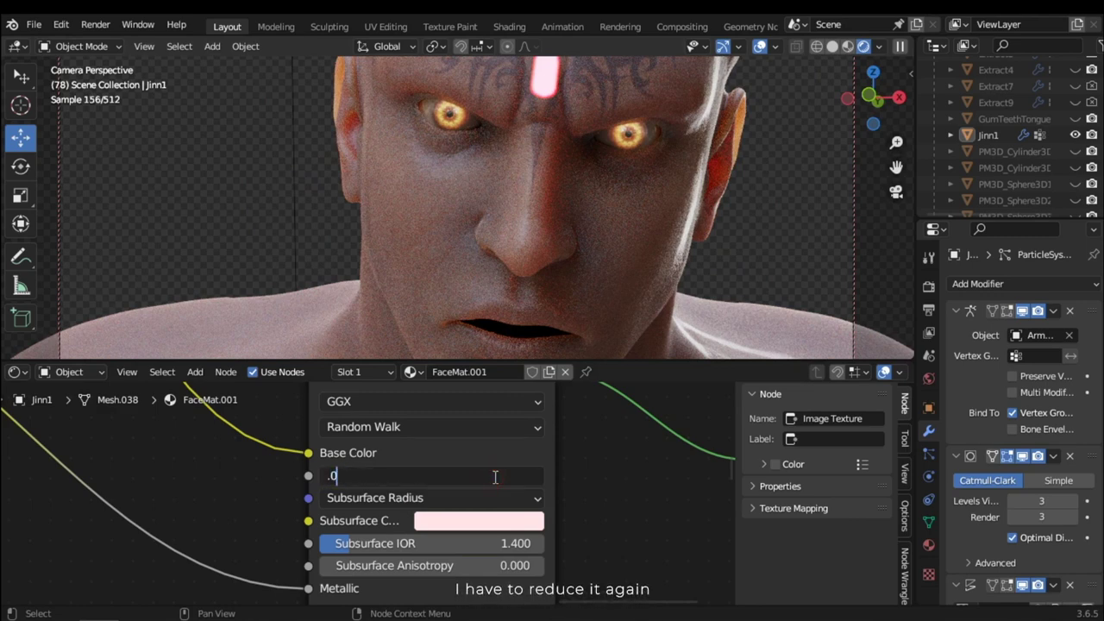
type(".03")
key("Return")
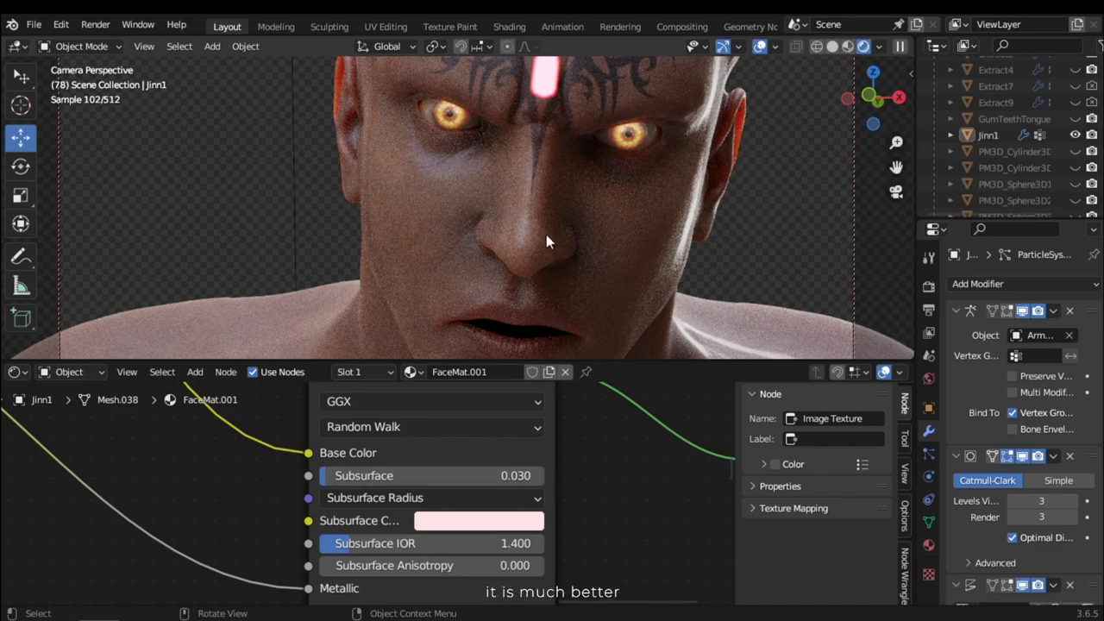
middle_click_drag(448, 146, 680, 148)
scroll(681, 148, "up", 2)
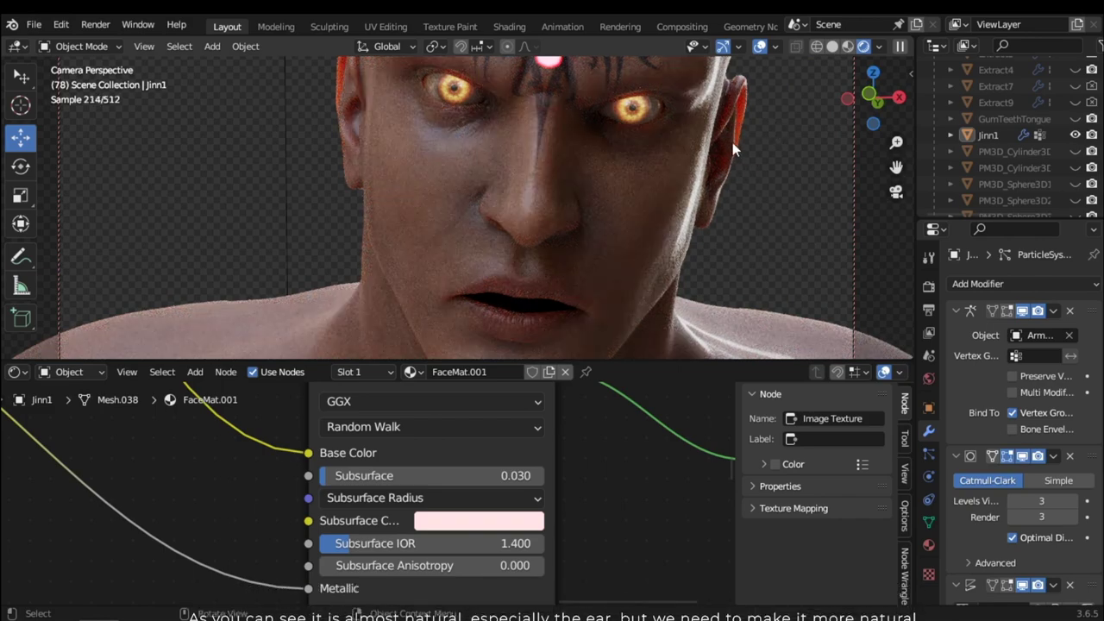
Step: Make the Subsurface Color a strong red and review the render full-screen before restoring the layout
middle_click_drag(387, 168, 445, 202)
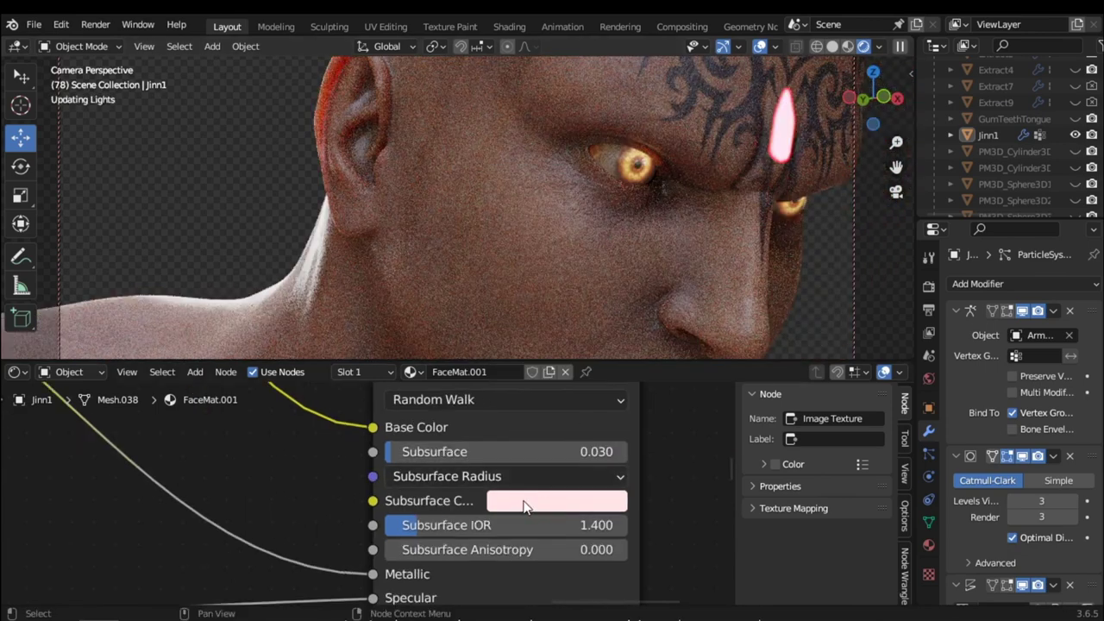
left_click(523, 506)
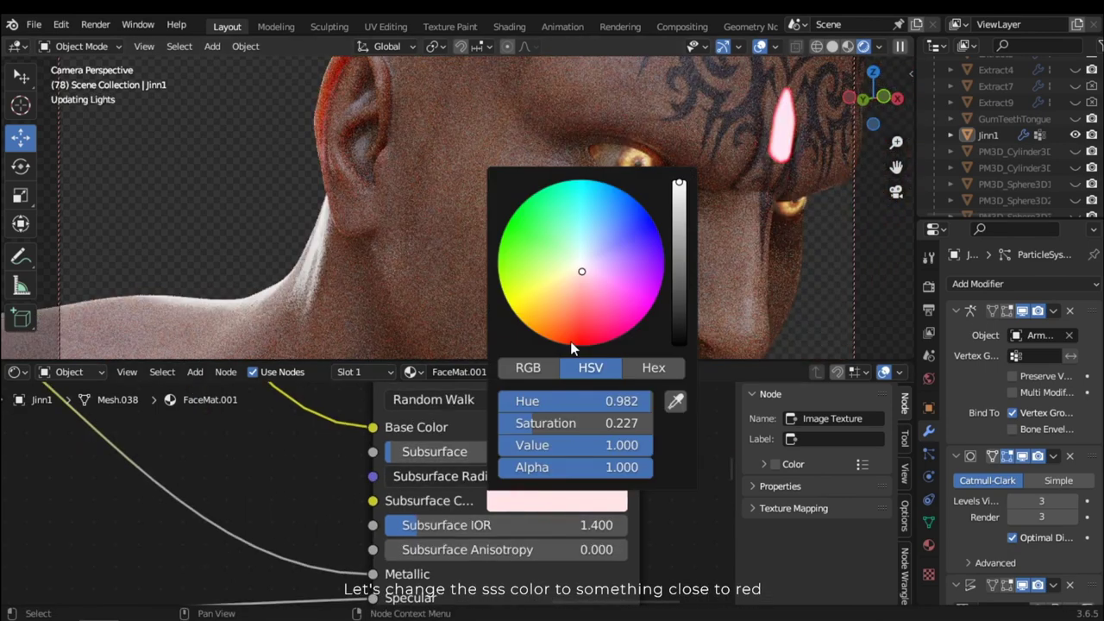
mouse_move(573, 296)
left_mouse_down()
mouse_move(561, 320)
mouse_move(572, 327)
left_mouse_up()
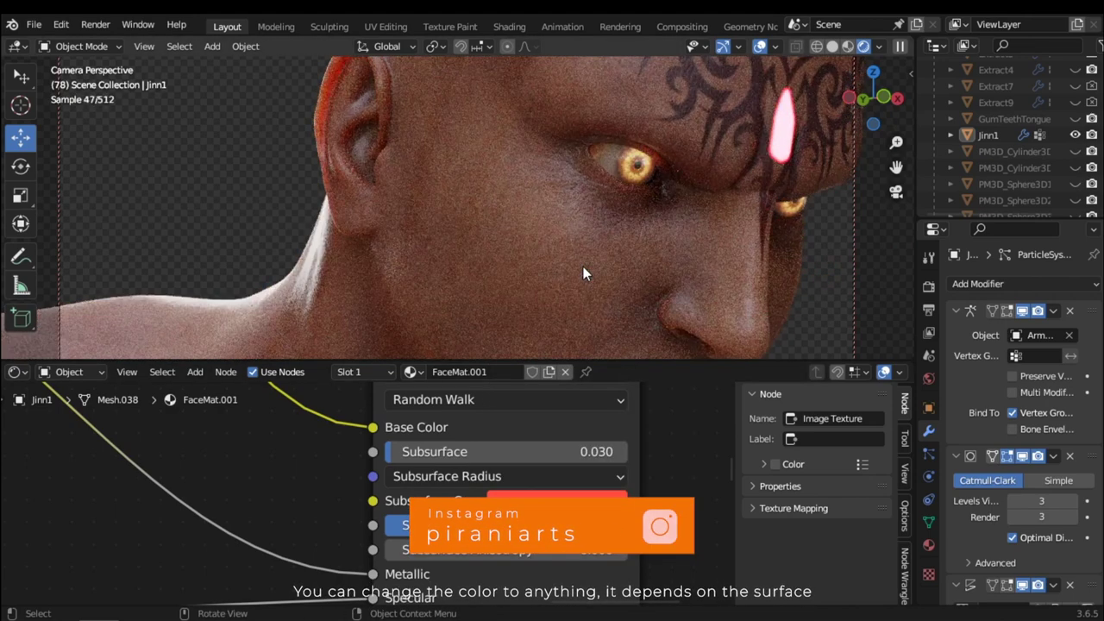
key("ctrl+space")
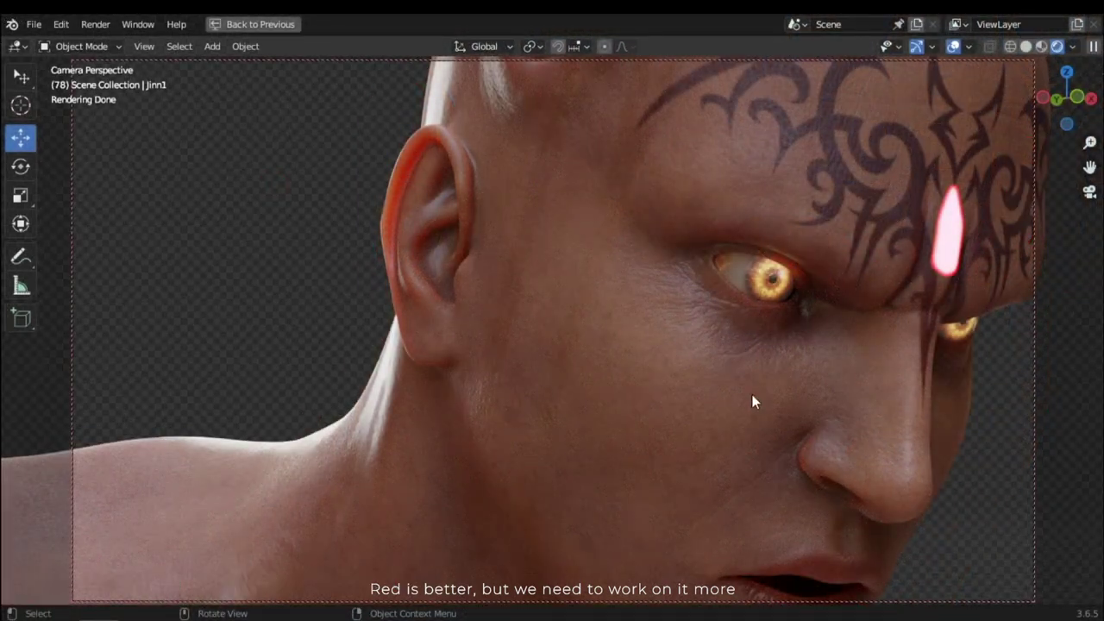
key("ctrl+space")
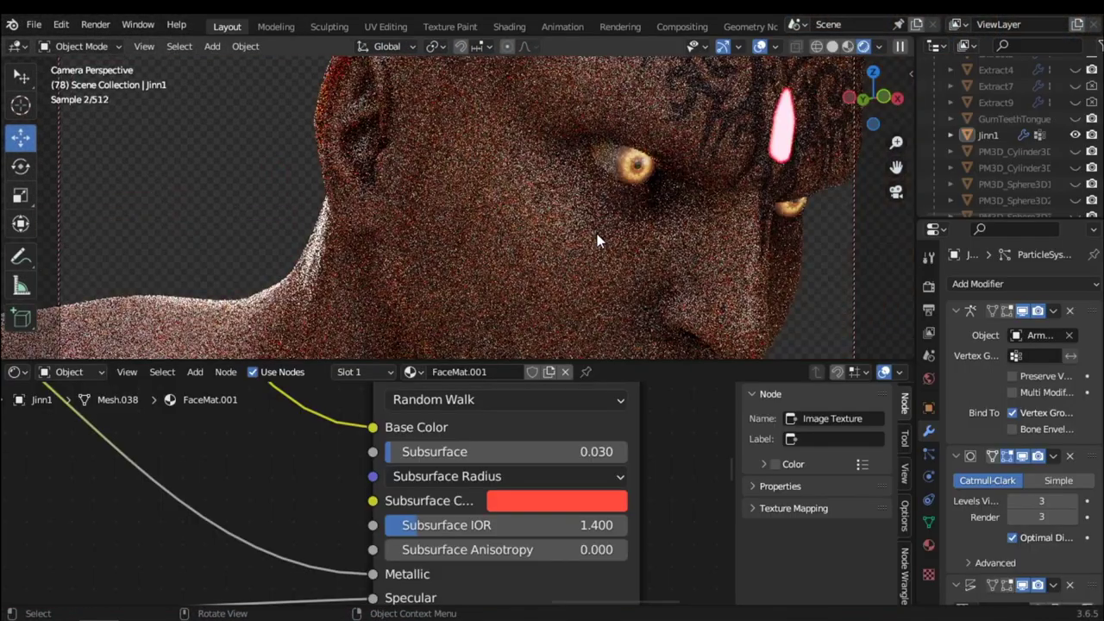
Step: Connect the base colour texture's Color output to the Principled BSDF Subsurface Color socket
scroll(423, 445, "down", 4)
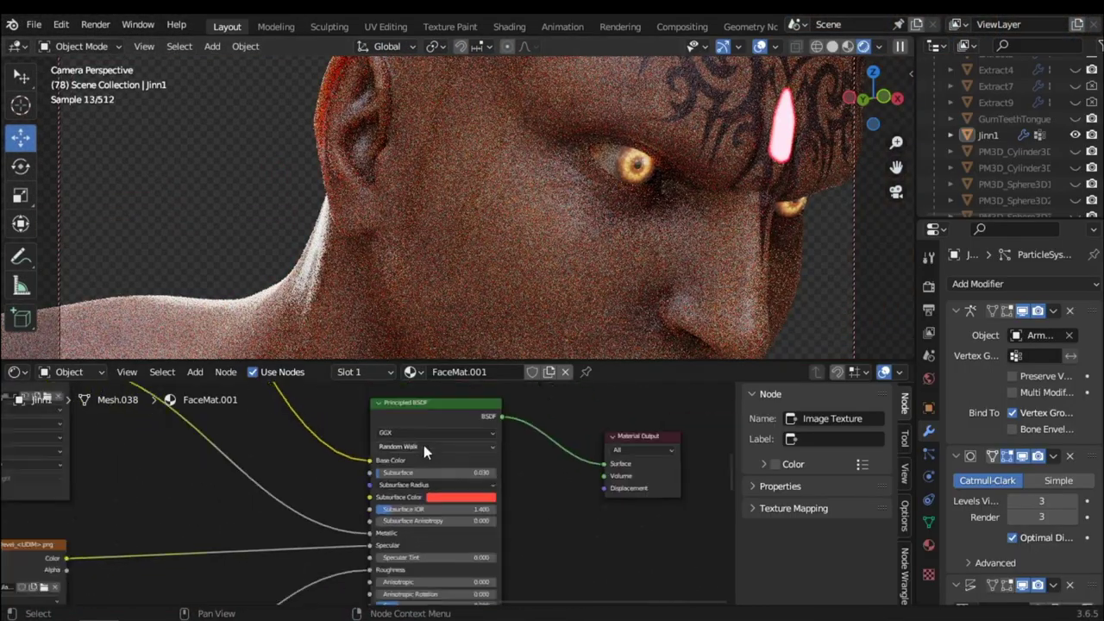
scroll(469, 470, "up", 3)
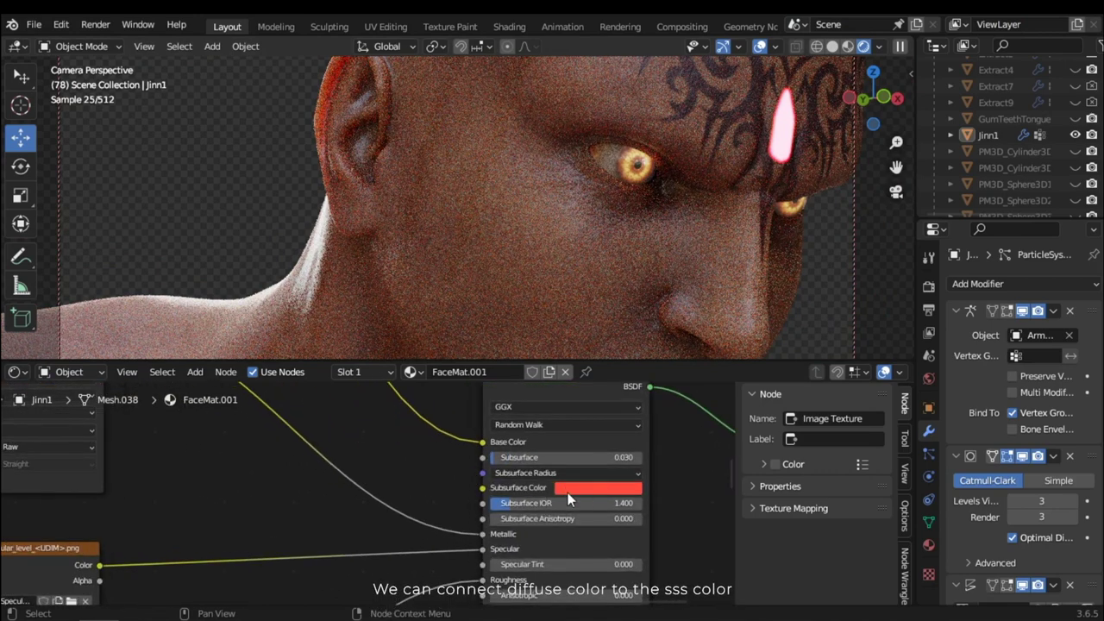
scroll(568, 492, "down", 3)
left_click_drag(517, 478, 446, 486)
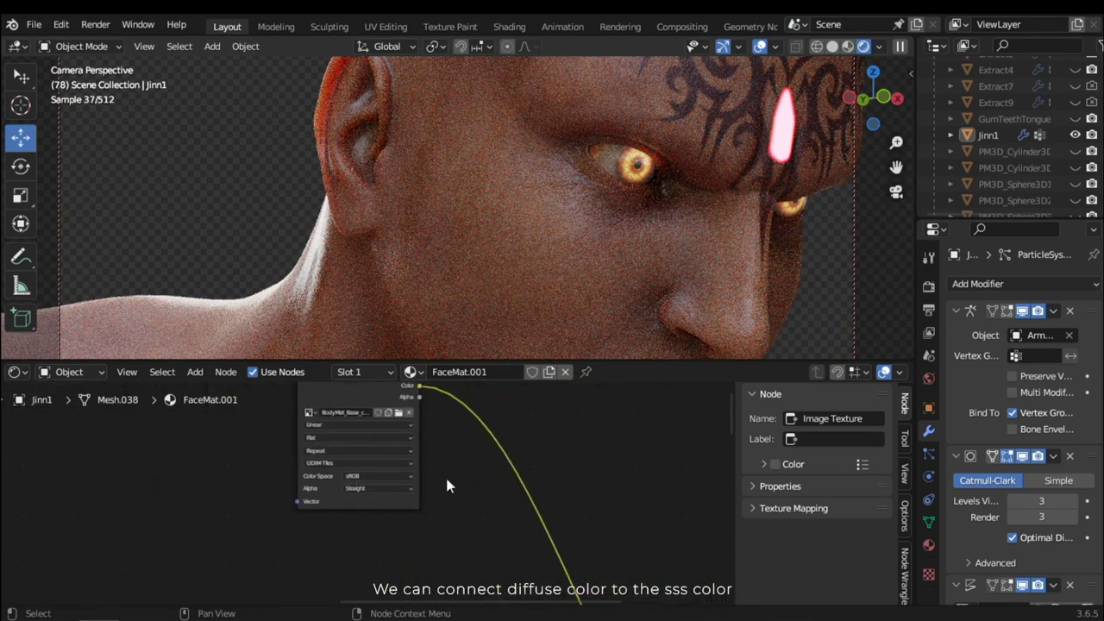
scroll(349, 431, "up", 2)
middle_click_drag(348, 431, 358, 476)
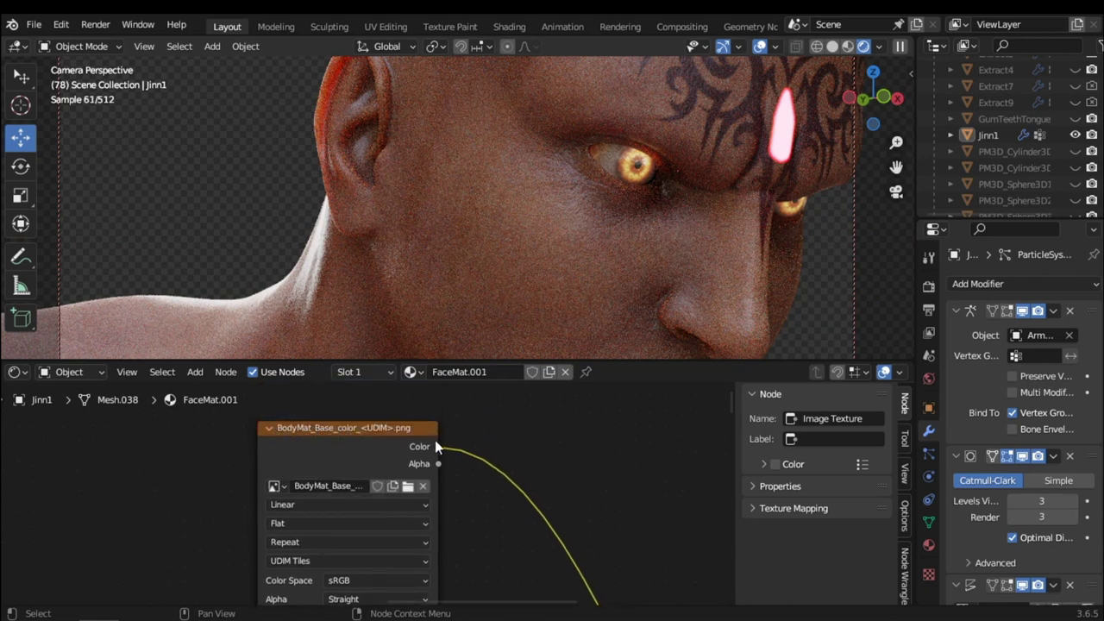
left_click_drag(442, 450, 524, 540)
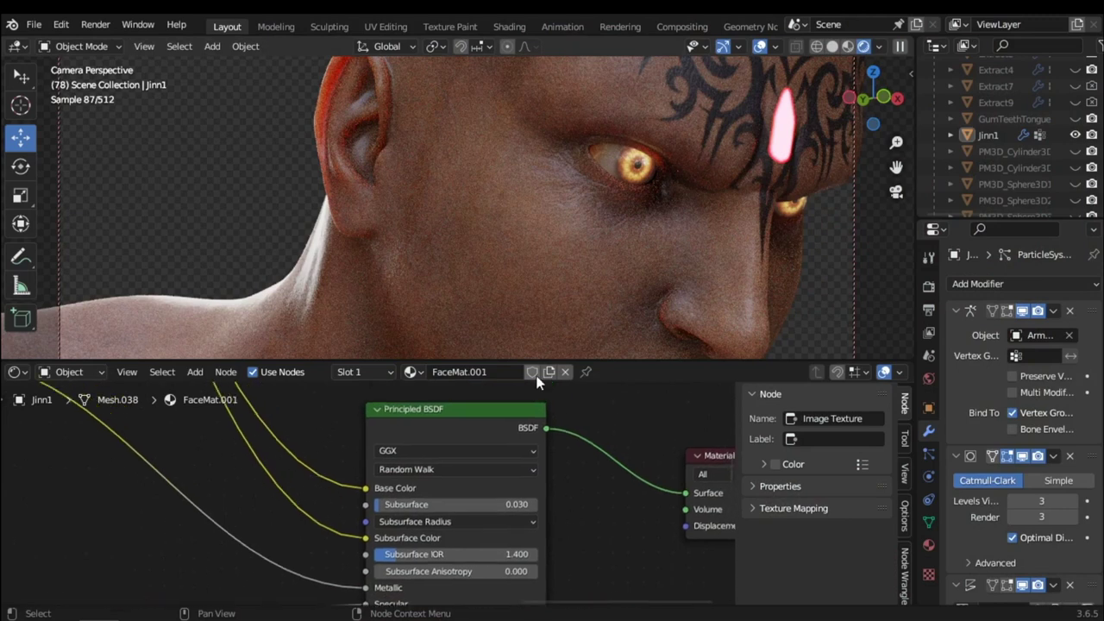
scroll(585, 505, "up", 3)
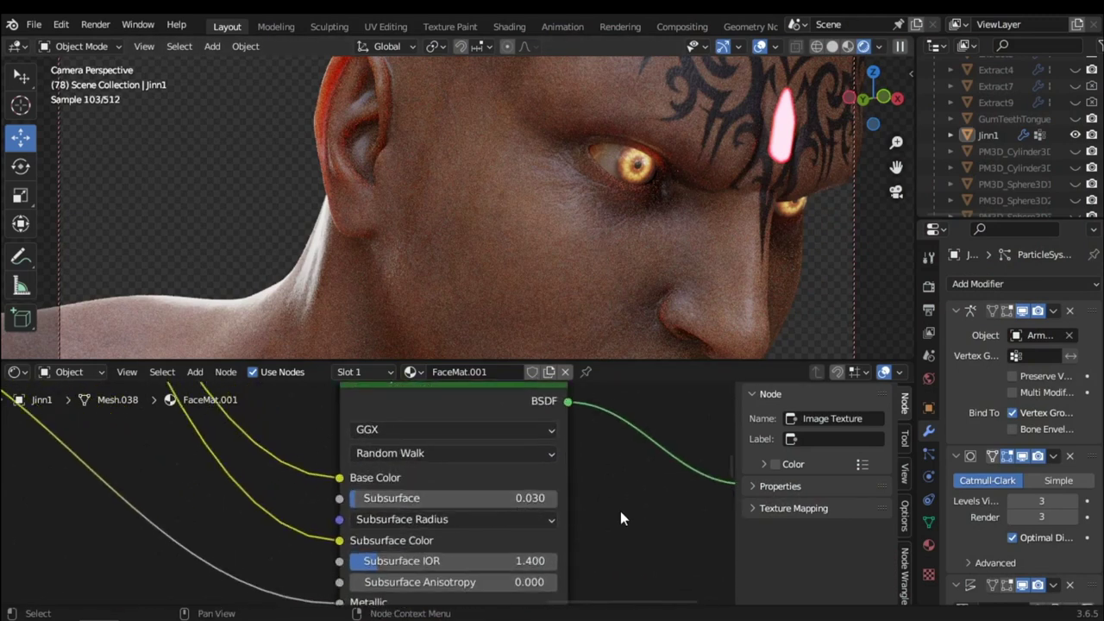
Step: Expand Subsurface Radius and raise its first value from 1.0 to 1.5
left_click(503, 466)
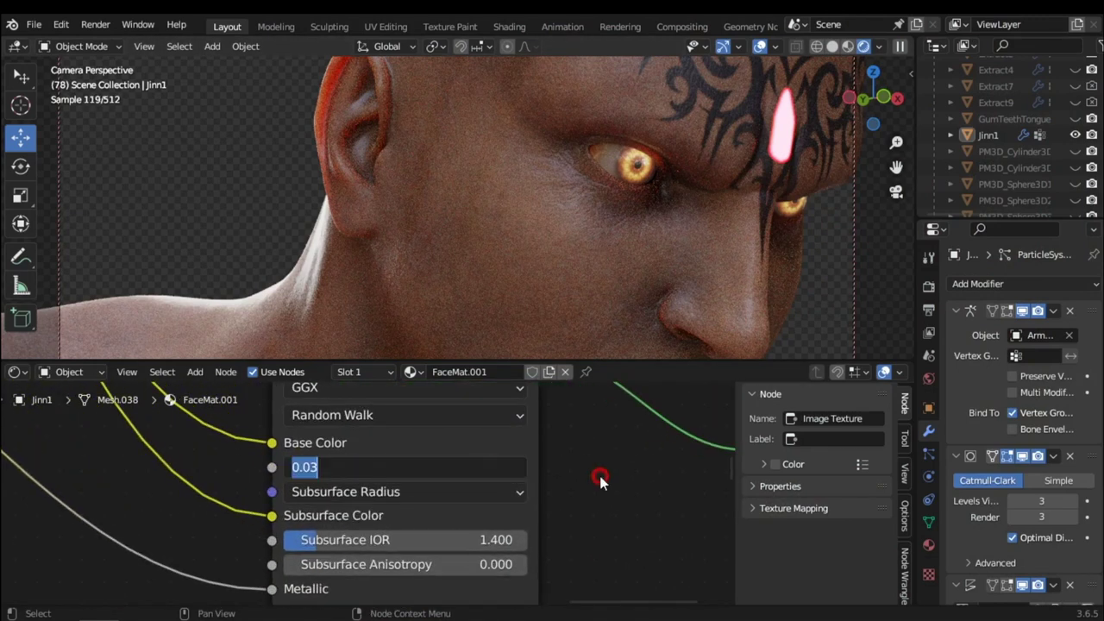
left_click(438, 492)
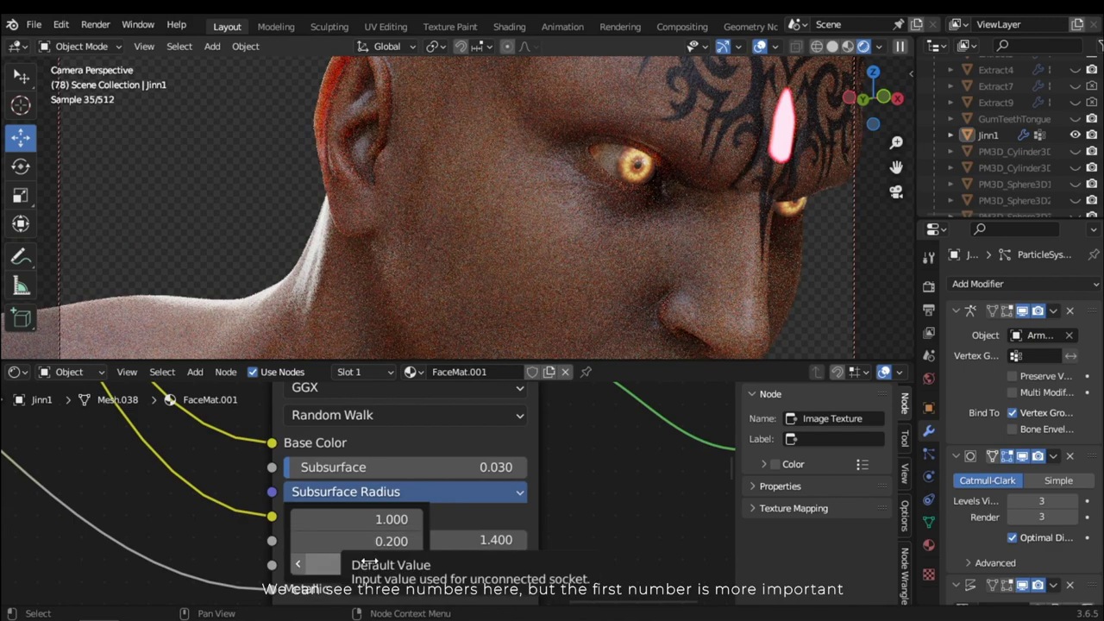
left_click(383, 516)
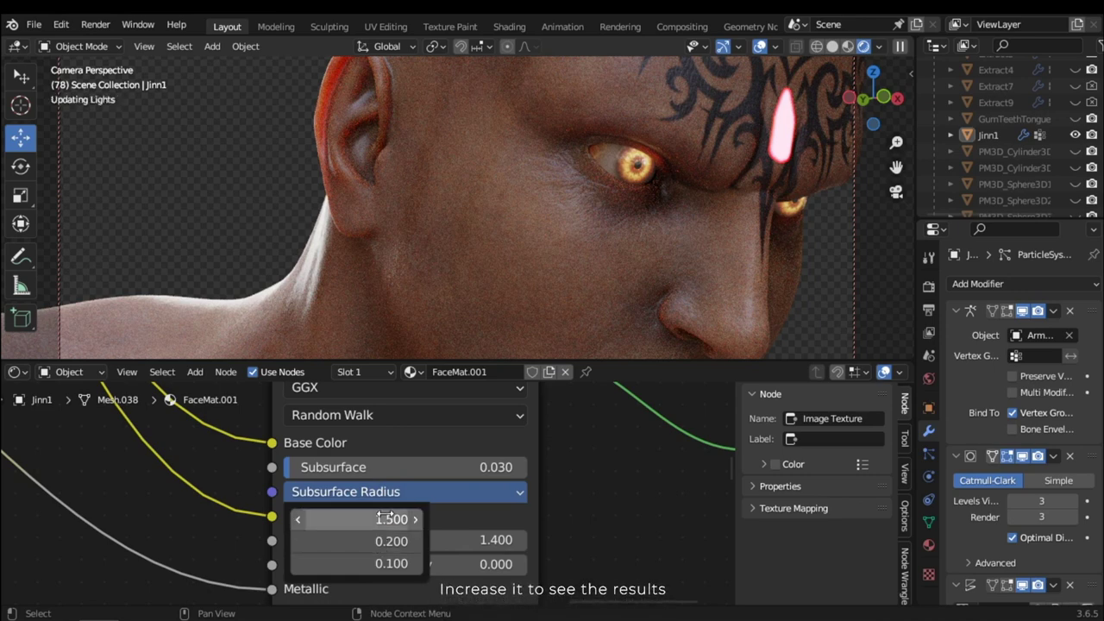
left_click(637, 475)
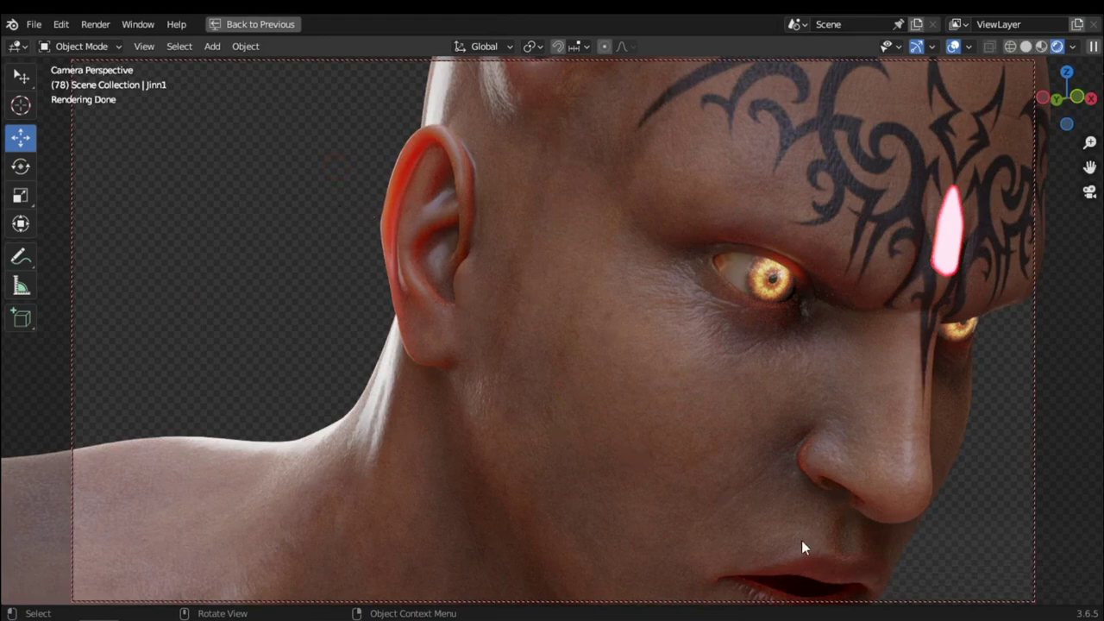
Step: Restore the normal layout and set the first Subsurface Radius value to 1.3
key("ctrl+space")
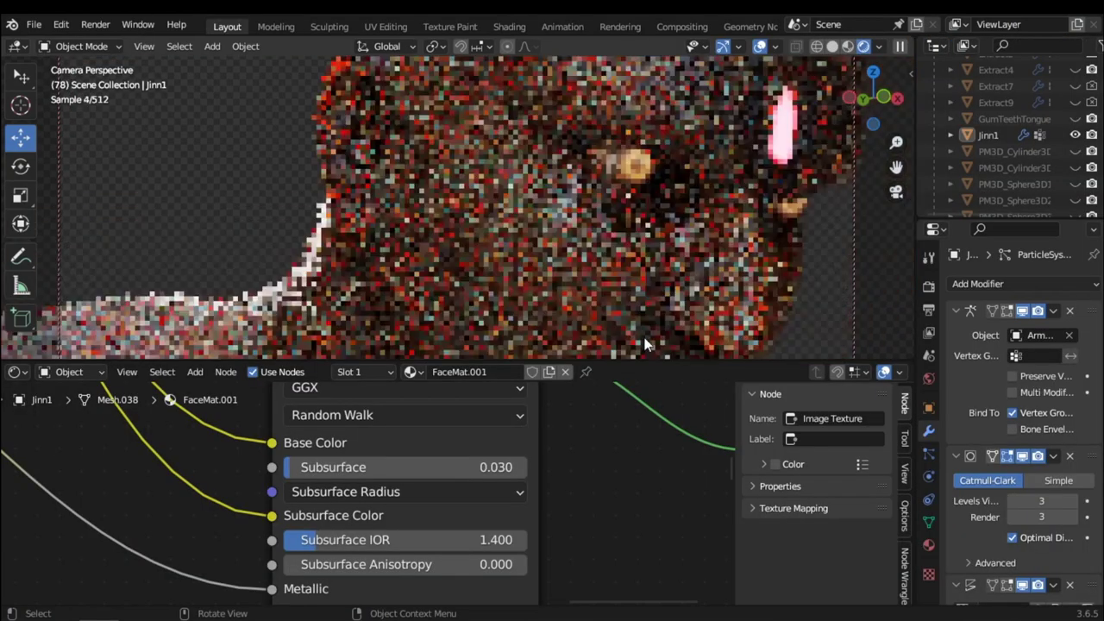
scroll(546, 515, "down", 2)
scroll(614, 510, "up", 2)
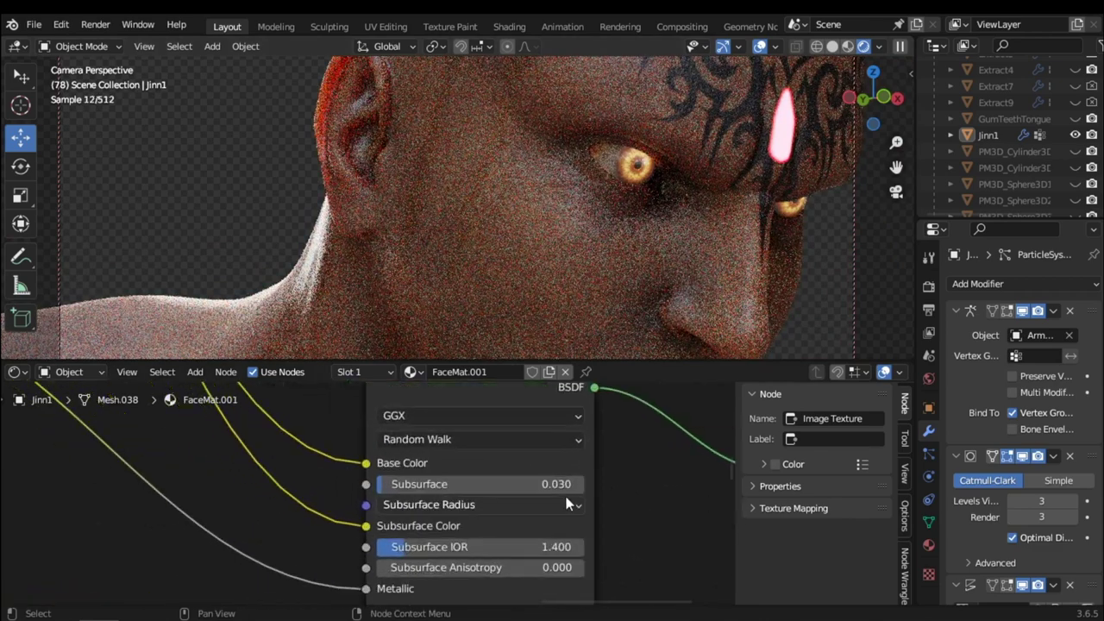
left_click(445, 513)
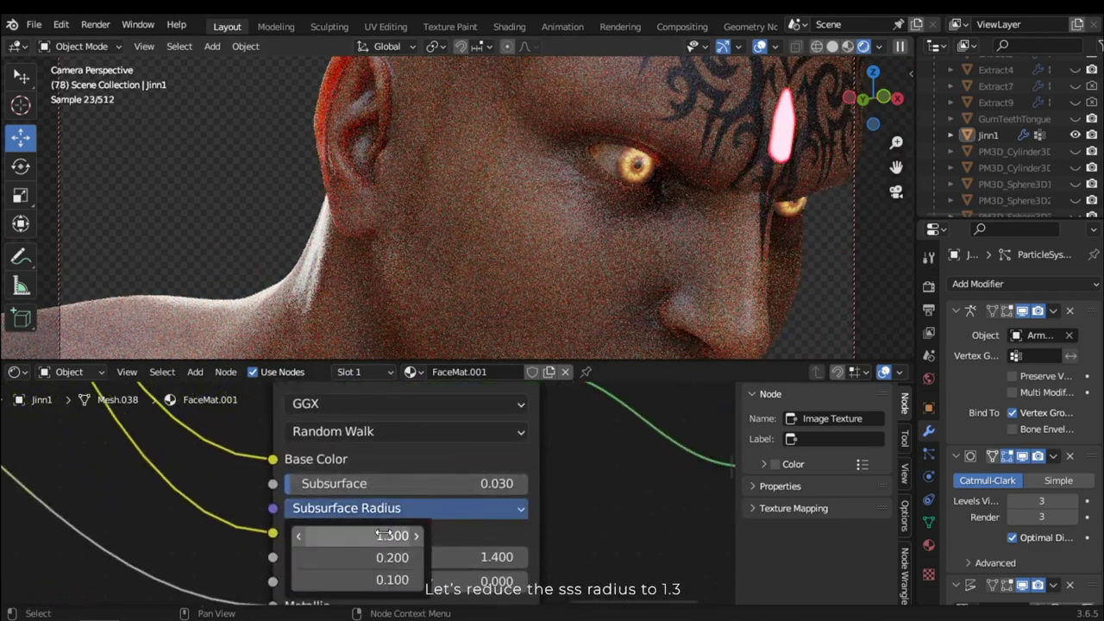
left_click(384, 533)
type("1.3")
key("Return")
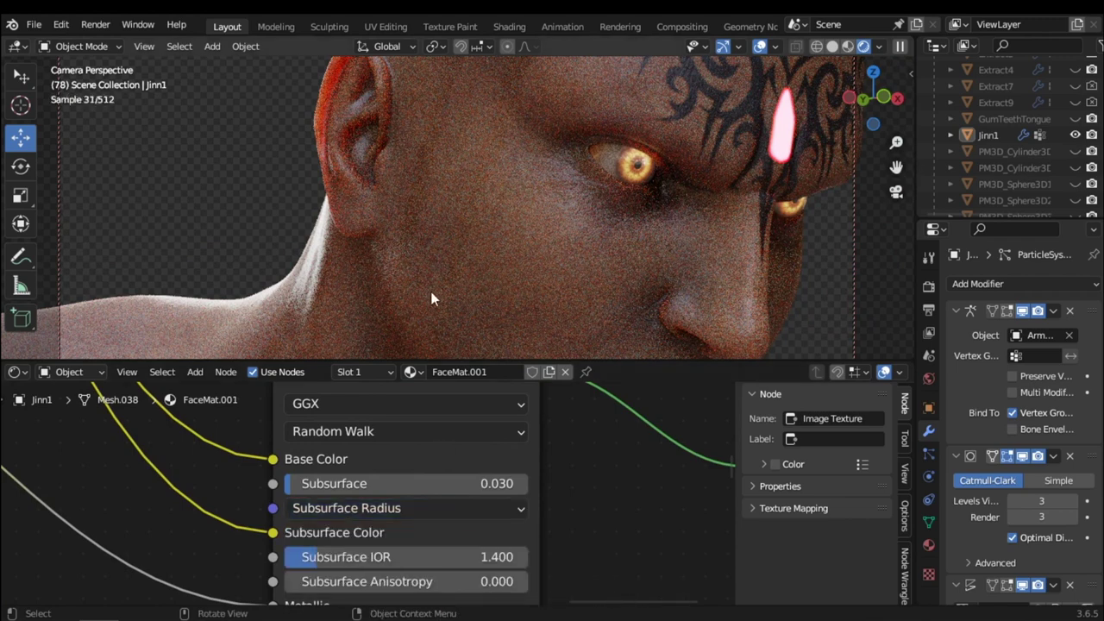
Step: Try 1 for the second Subsurface Radius value, then bring it back to 0.2
left_click(412, 509)
left_click(407, 558)
type("1")
key("Return")
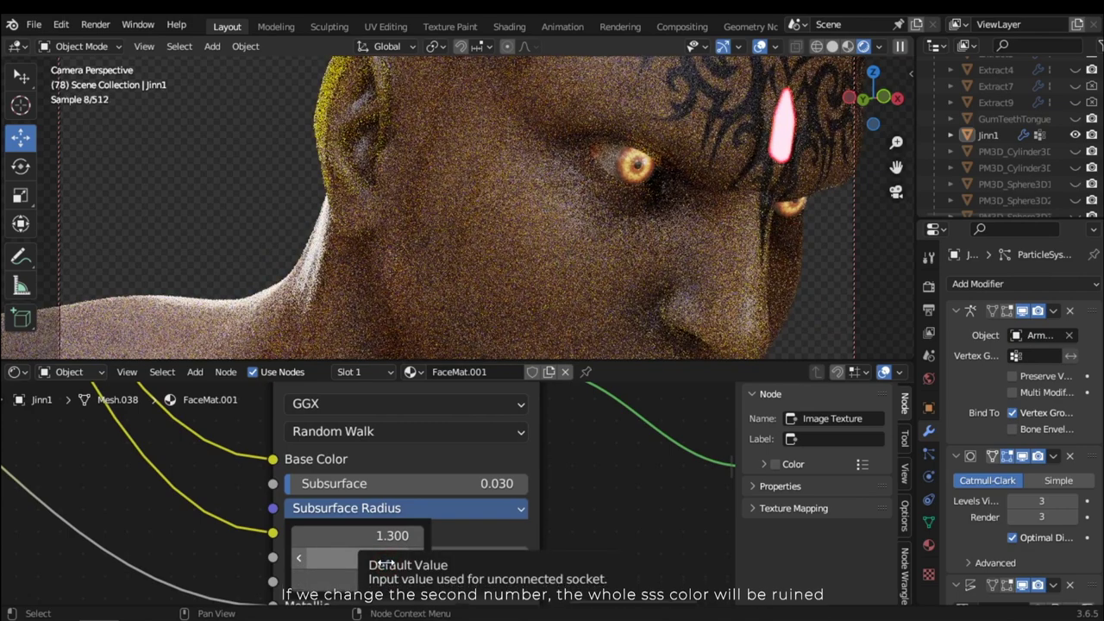
left_click(447, 508)
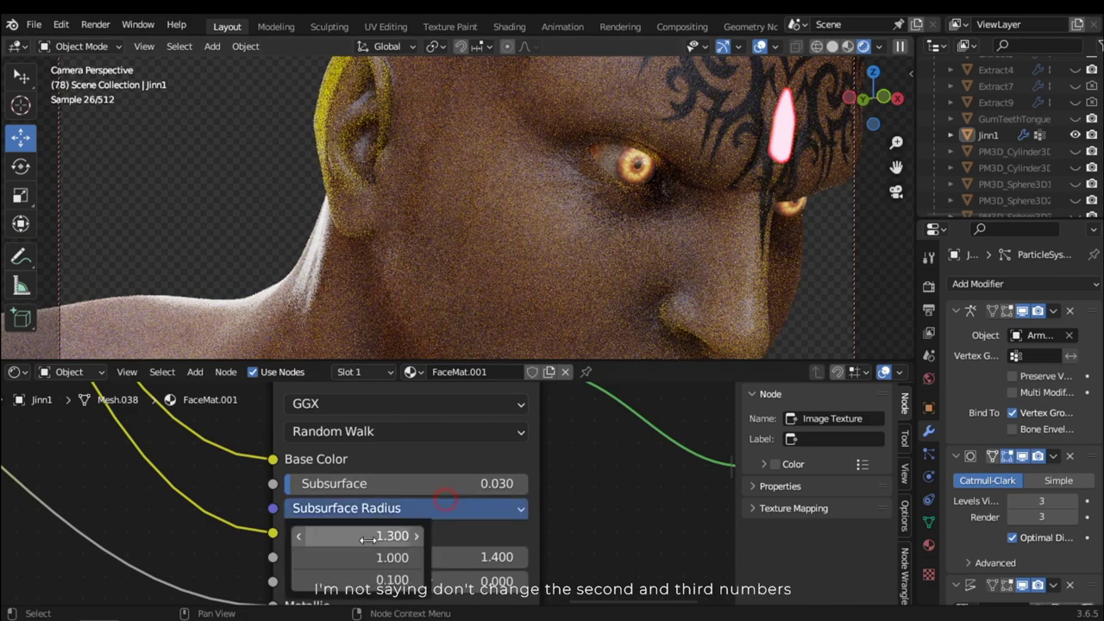
left_click_drag(367, 558, 354, 557)
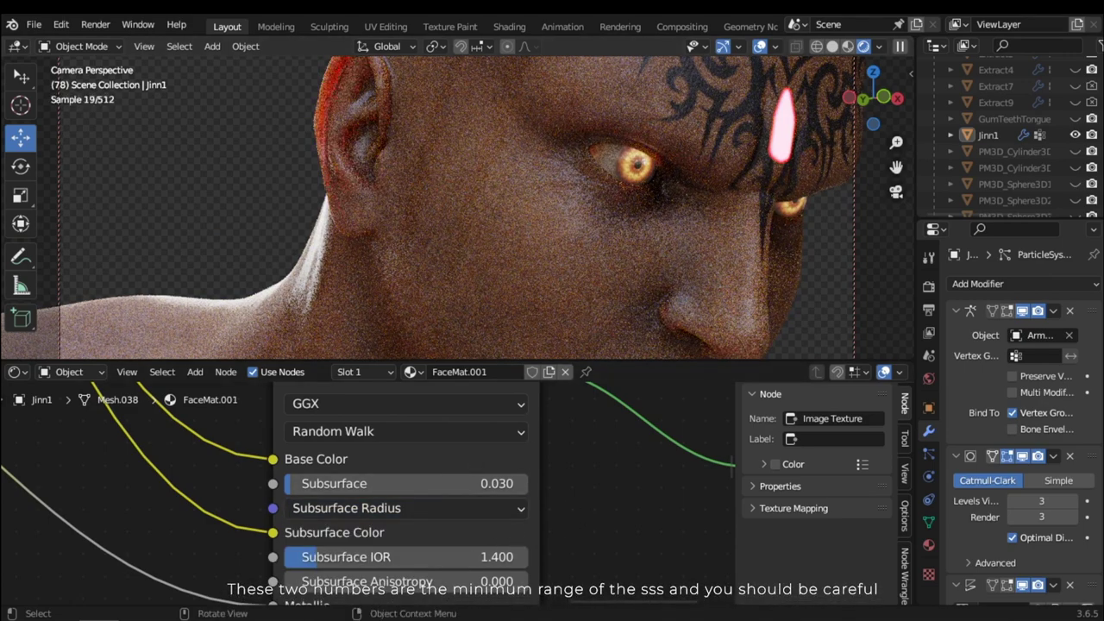
Step: Lower the Subsurface weight to 0.02 and expand Subsurface Radius to review its values
left_click(397, 508)
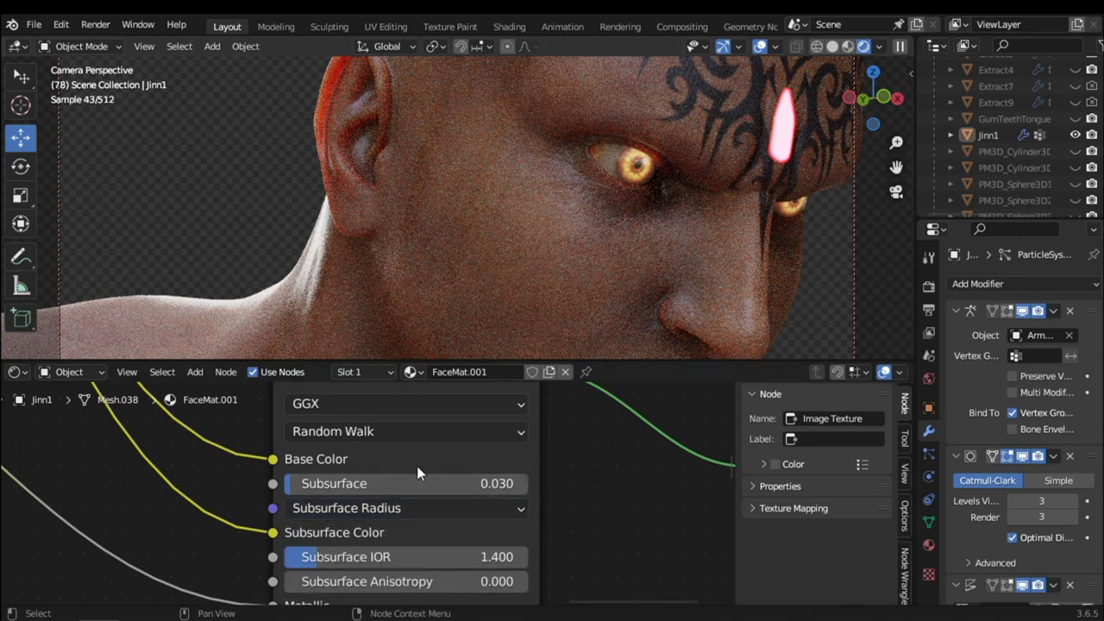
left_click(357, 484)
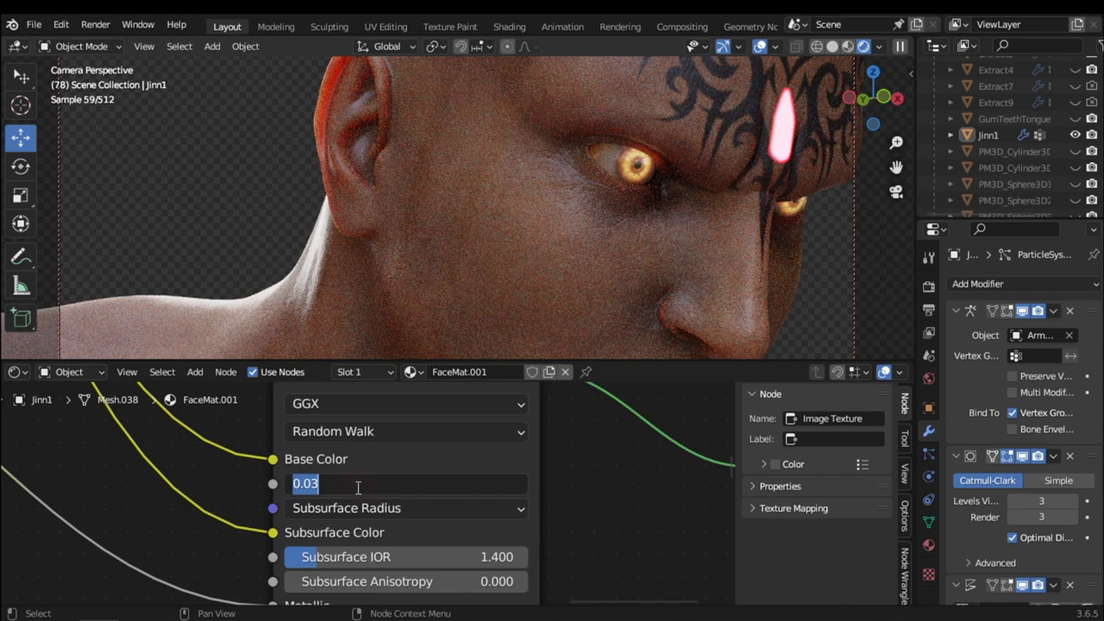
left_click(565, 477)
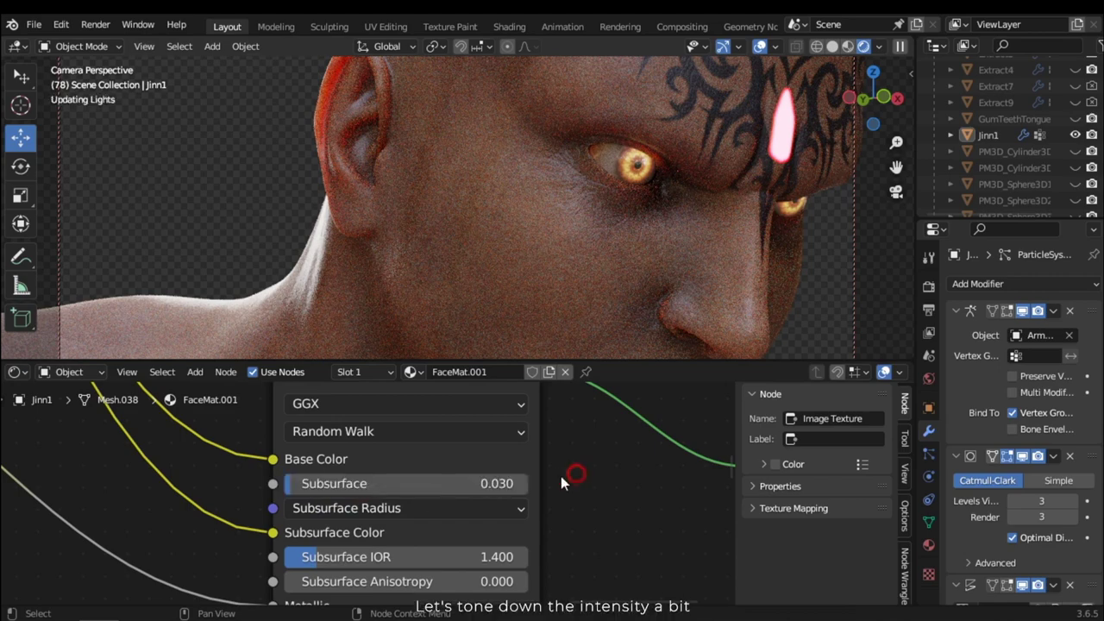
left_click(434, 483)
type("0.02")
key("Return")
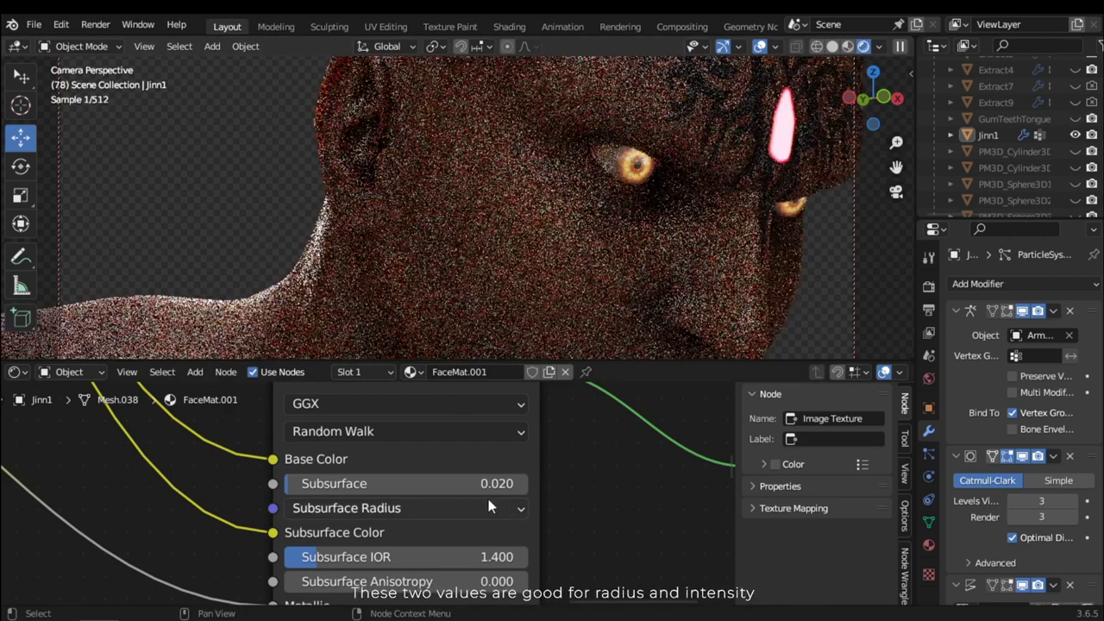
left_click(422, 509)
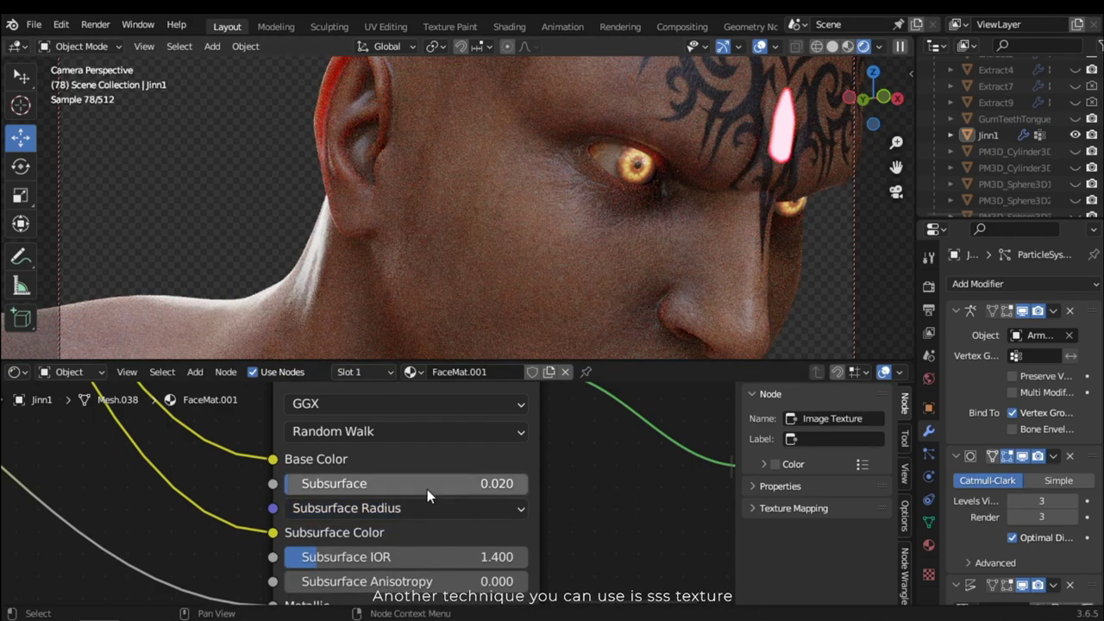
scroll(427, 489, "down", 3)
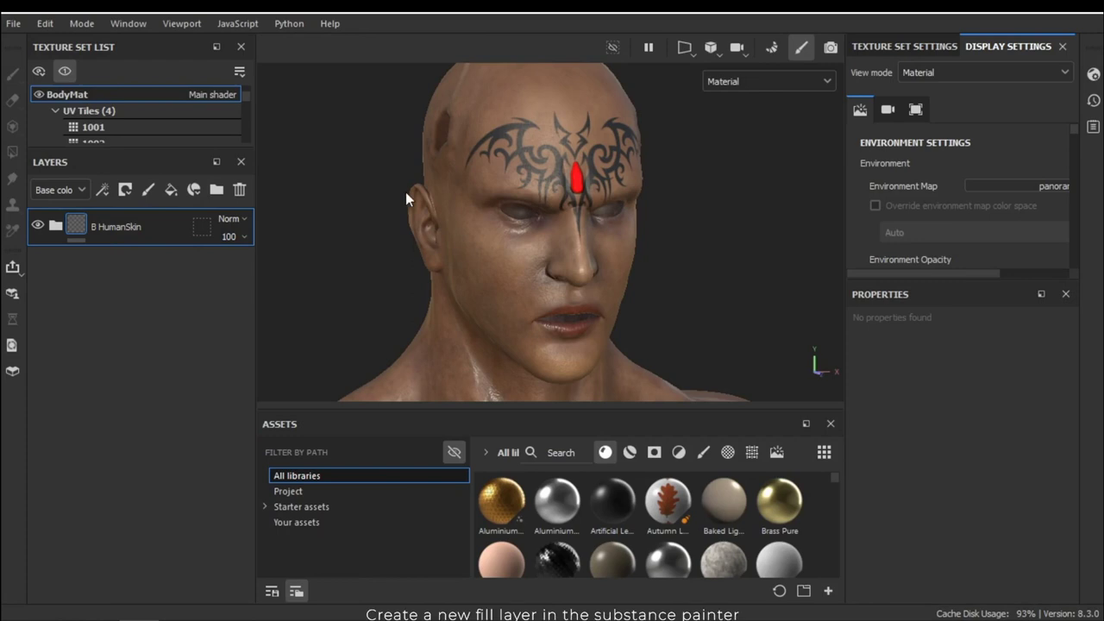
Step: Add Fill layer 4 above B HumanSkin so the head is covered in plain white
left_click(170, 195)
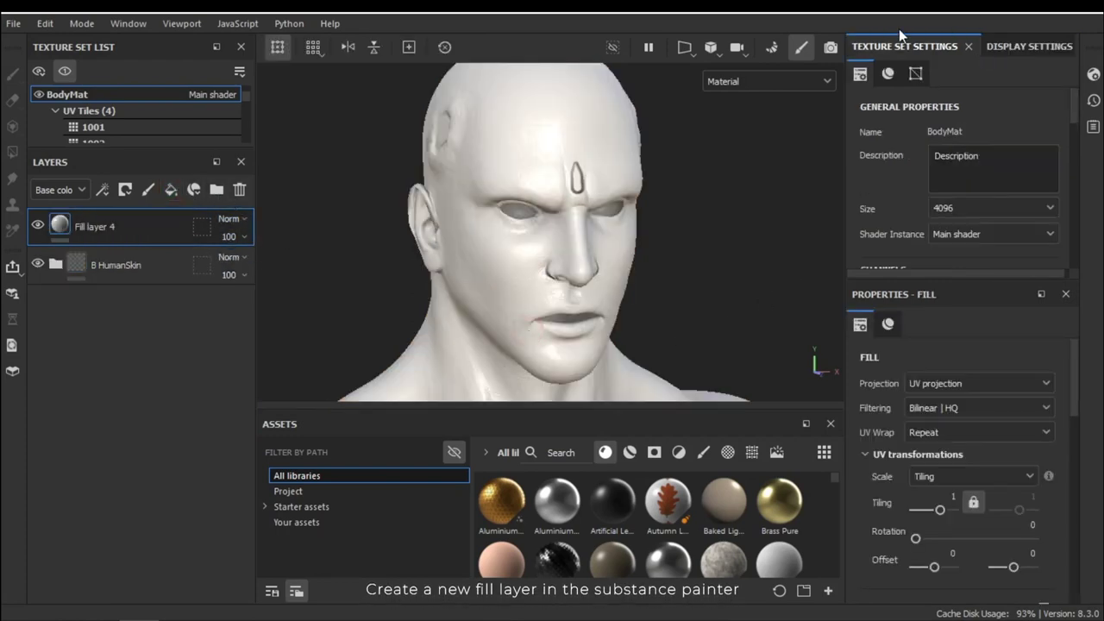
scroll(1008, 170, "down", 3)
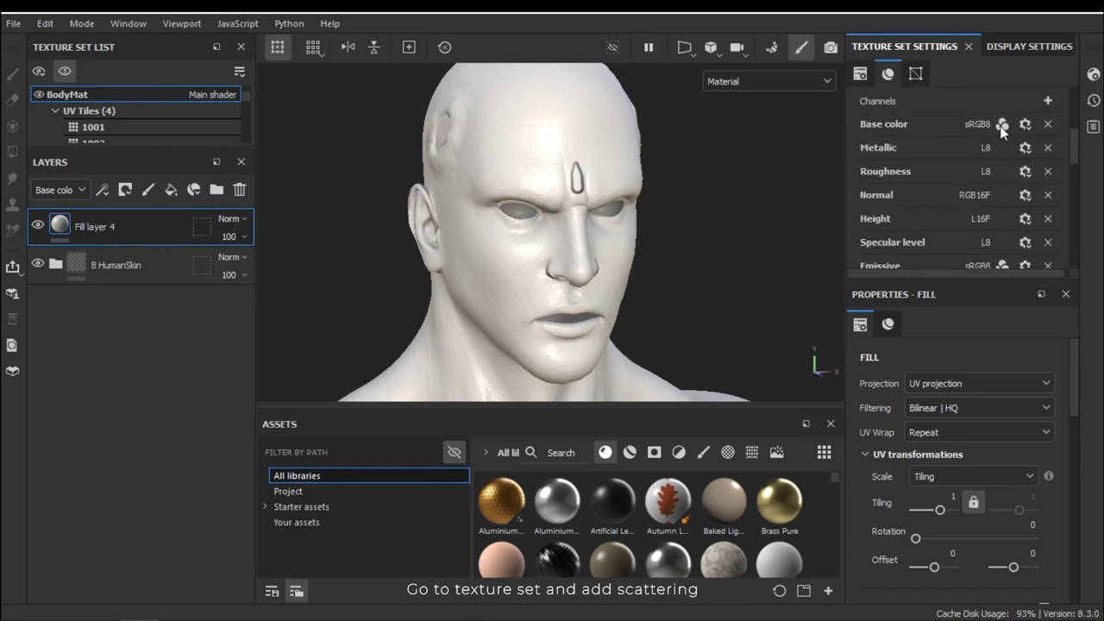
left_click(1048, 100)
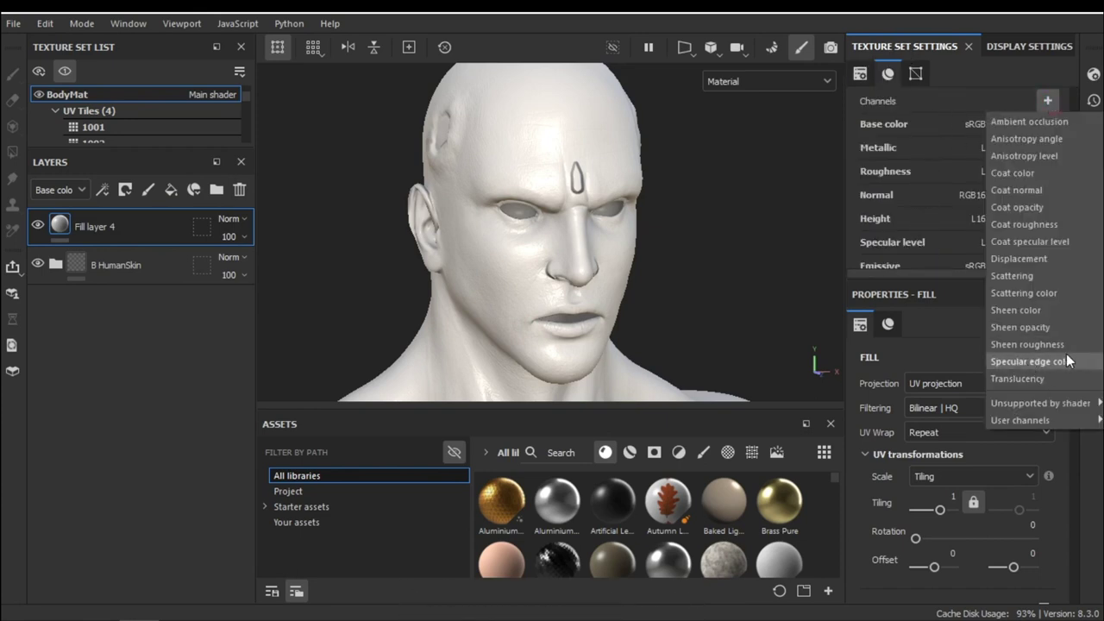
Step: Add a Scattering channel to the texture set and make the fill layer drive only scattering
left_click(1003, 274)
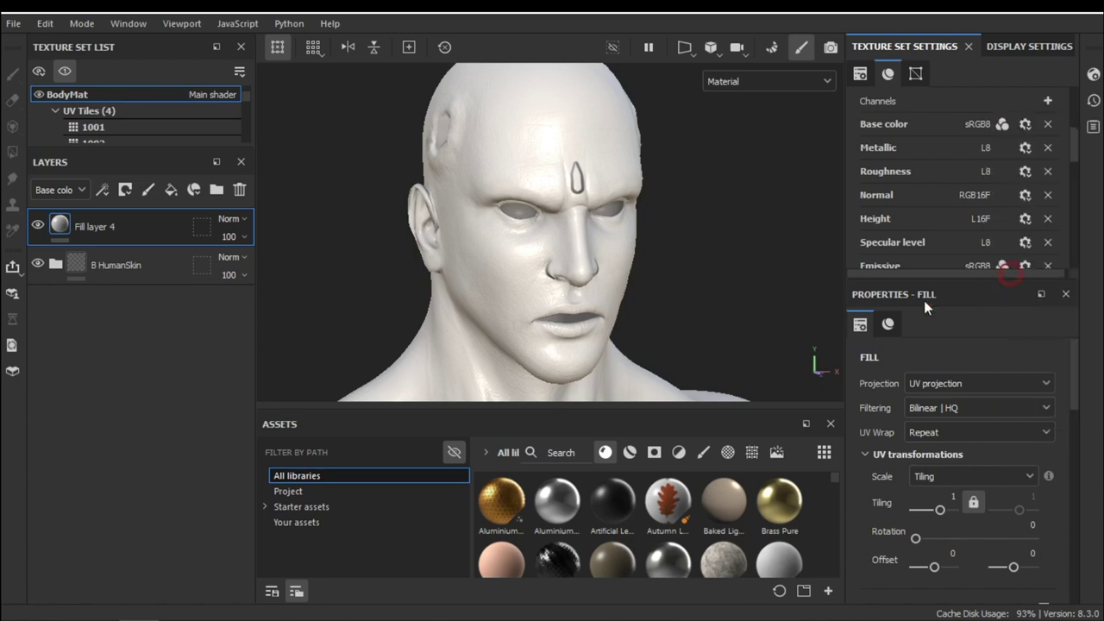
scroll(1005, 406, "down", 5)
scroll(1005, 406, "down", 3)
scroll(1021, 399, "up", 5)
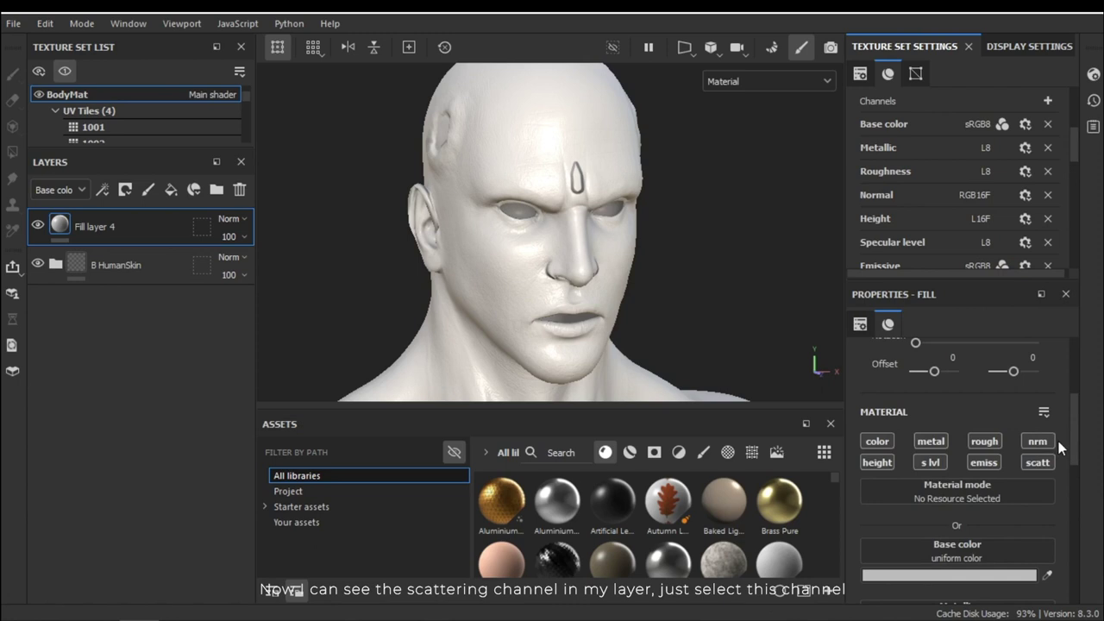
left_click(1040, 464)
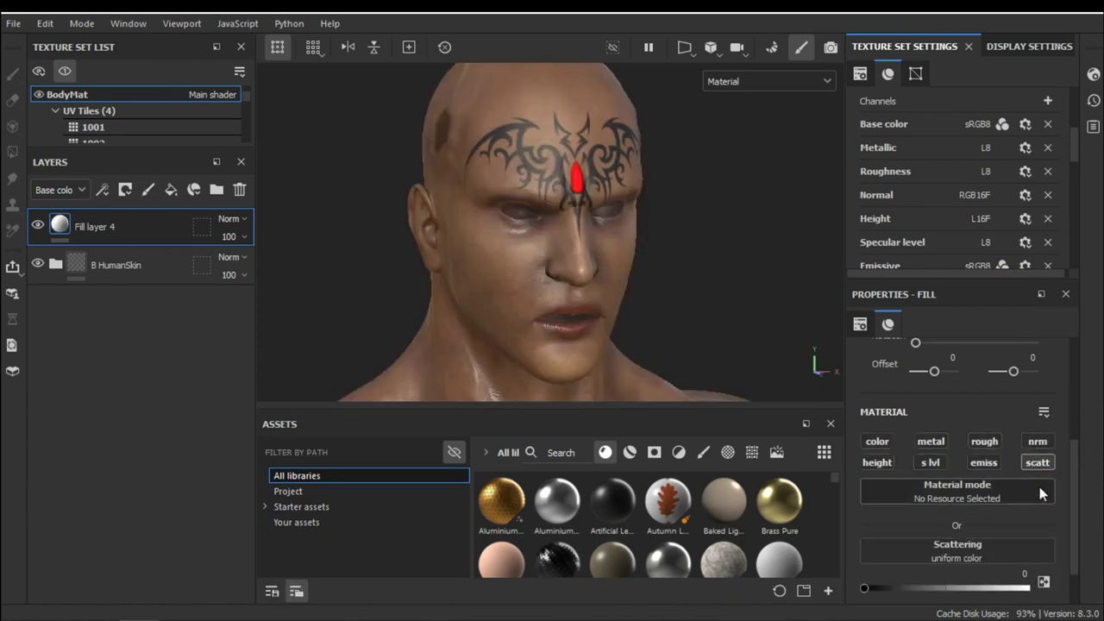
Step: Display Scattering in the viewport, set the fill's scattering to 0.2282, and rename it BaseSSS
scroll(1027, 477, "down", 2)
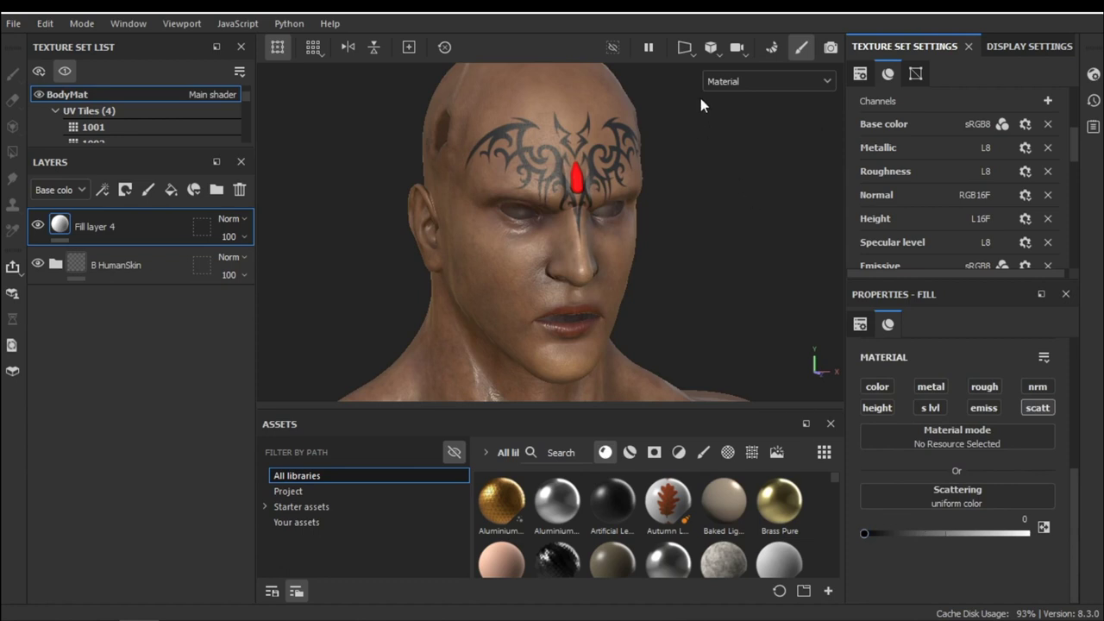
left_click(770, 84)
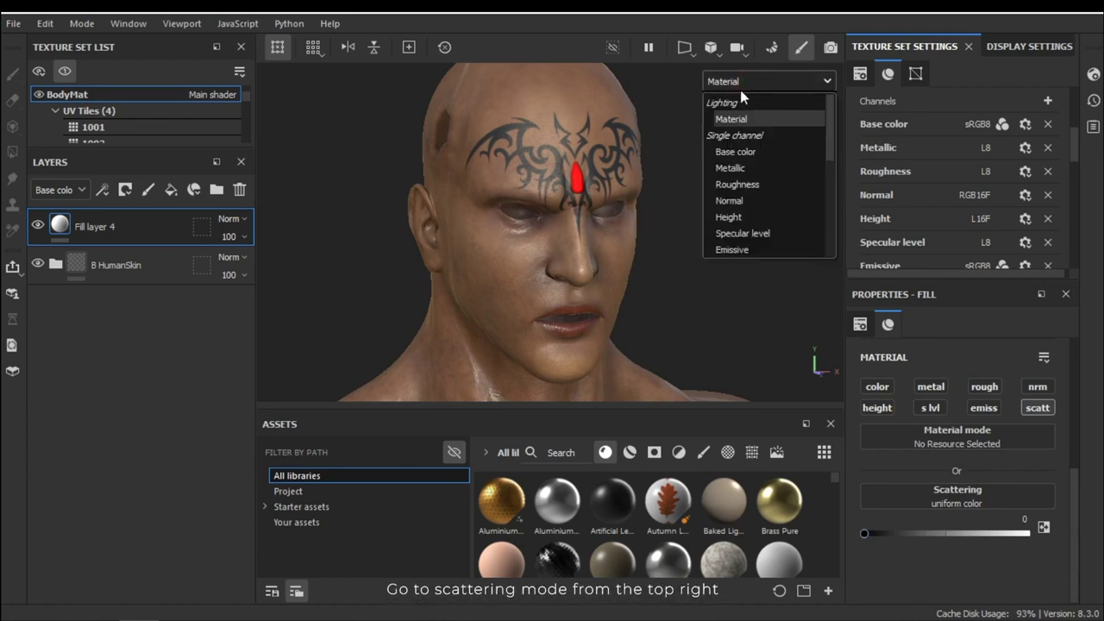
scroll(756, 207, "down", 2)
scroll(755, 207, "down", 2)
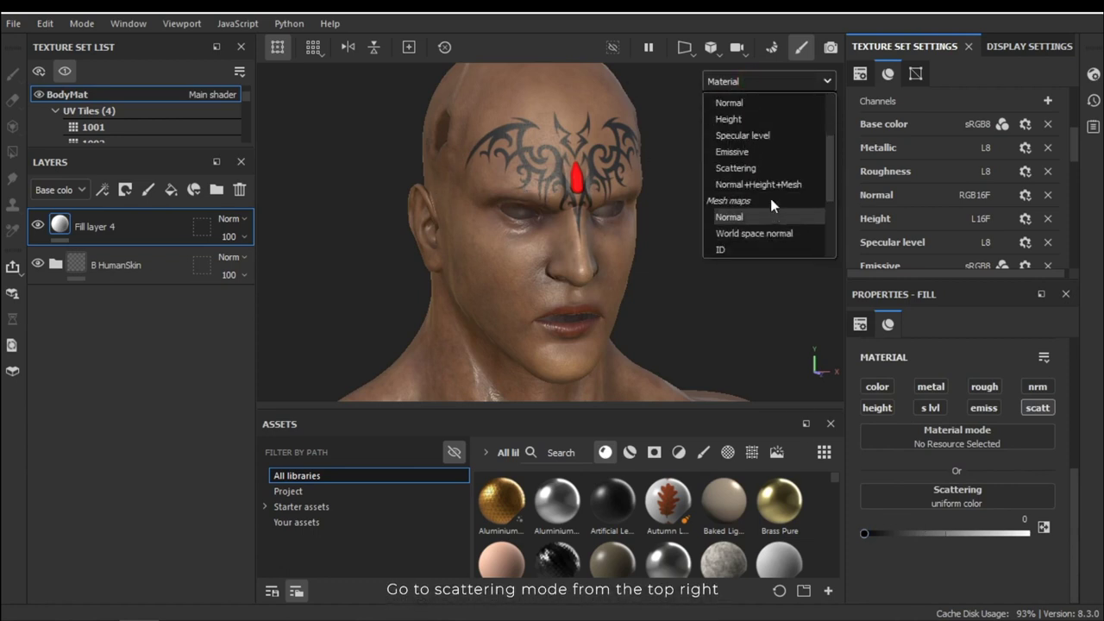
left_click(745, 169)
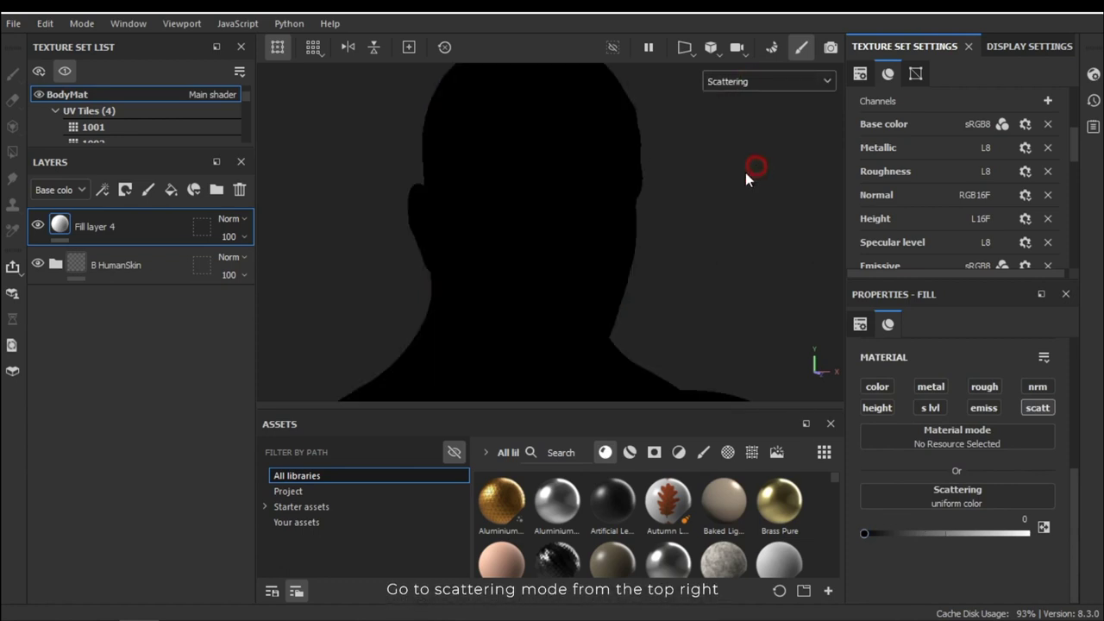
left_click(876, 533)
mouse_move(891, 540)
left_mouse_down()
mouse_move(915, 536)
mouse_move(901, 539)
left_mouse_up()
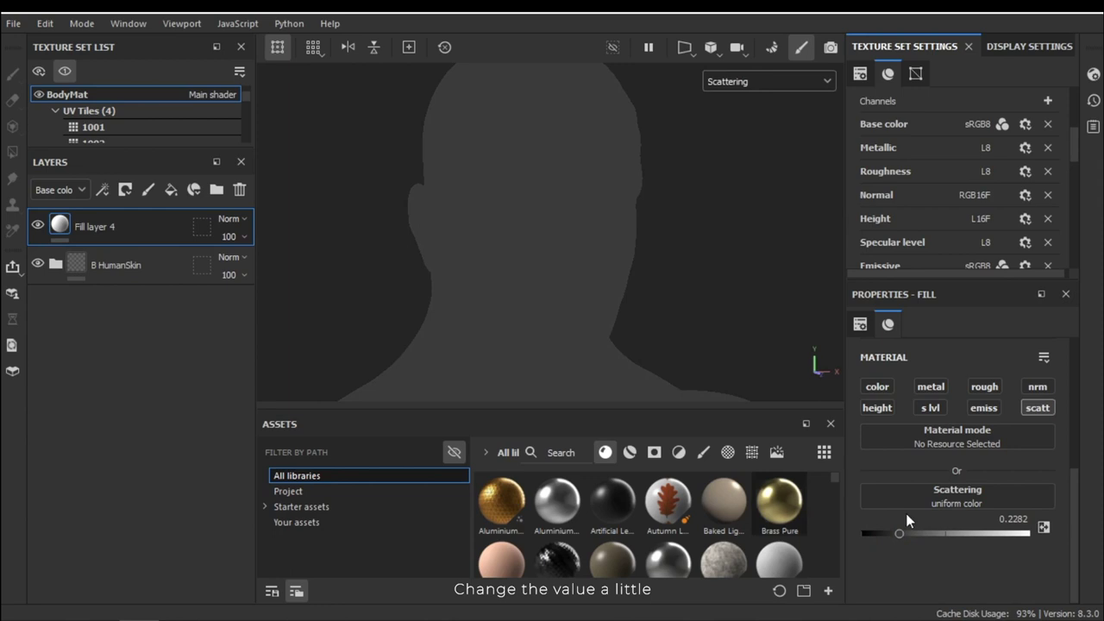
double_click(93, 228)
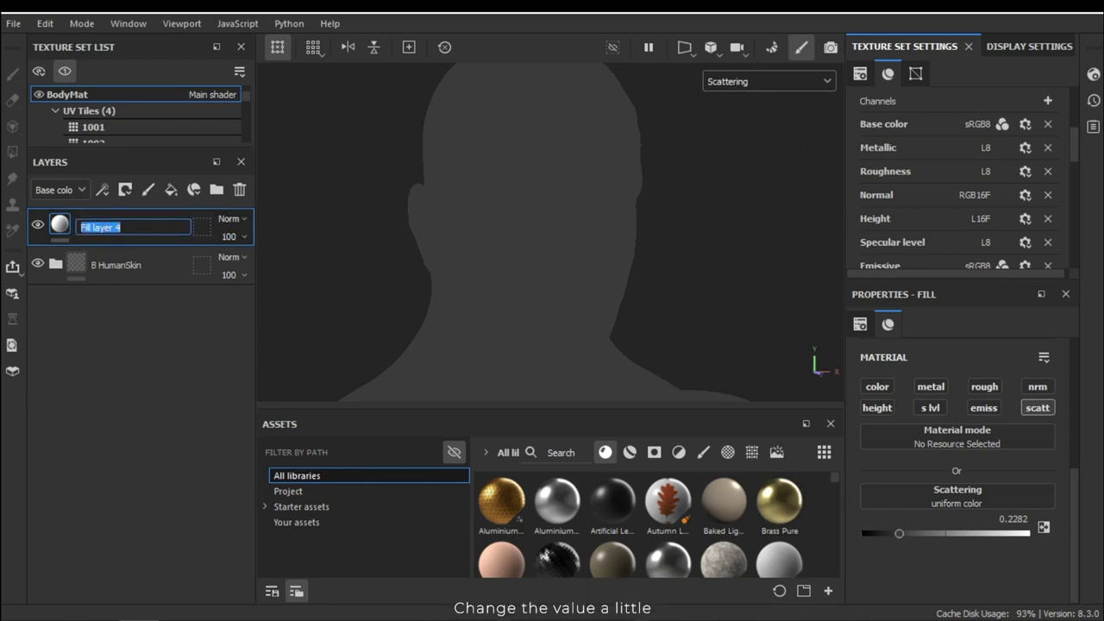
type("BaseSSS")
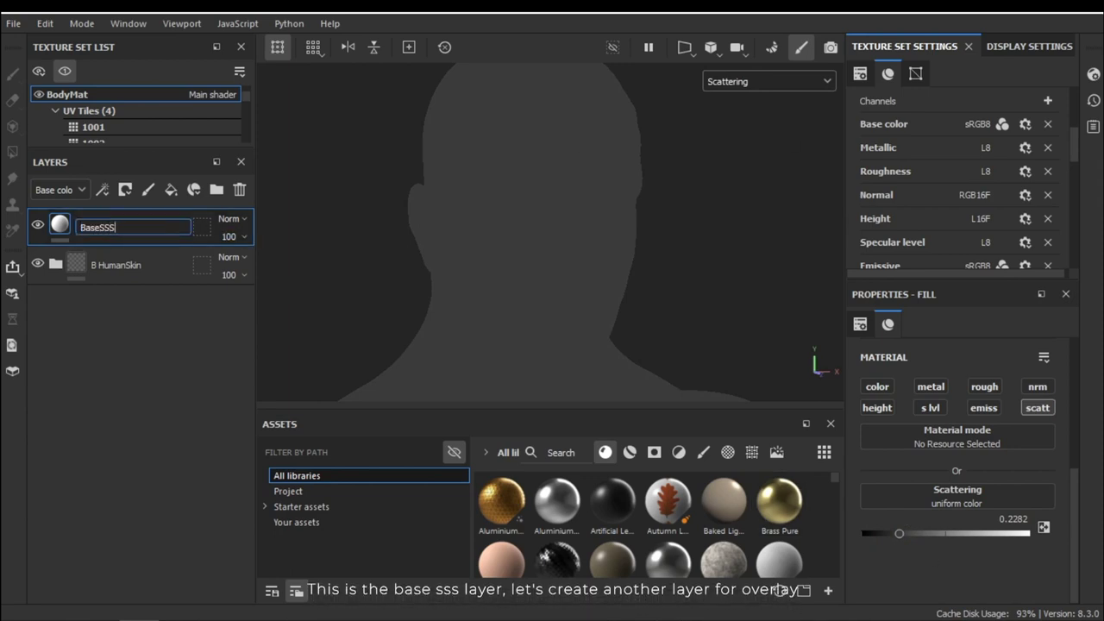
key("Return")
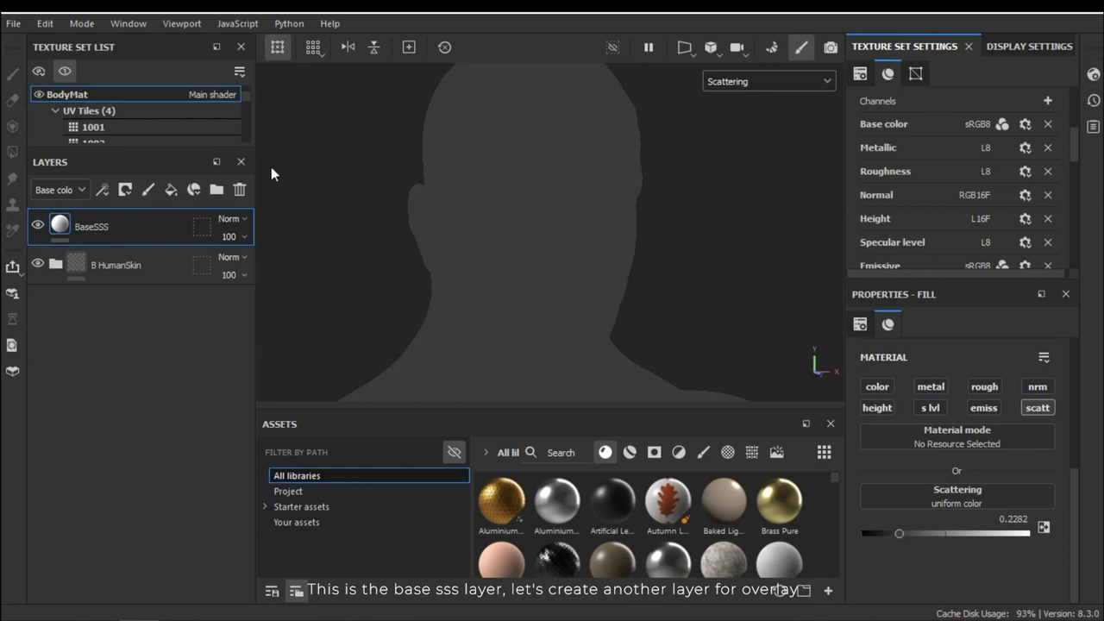
Step: Add a scattering-only fill layer at 0.3544 above BaseSSS and name it OverlaySSS
left_click(171, 189)
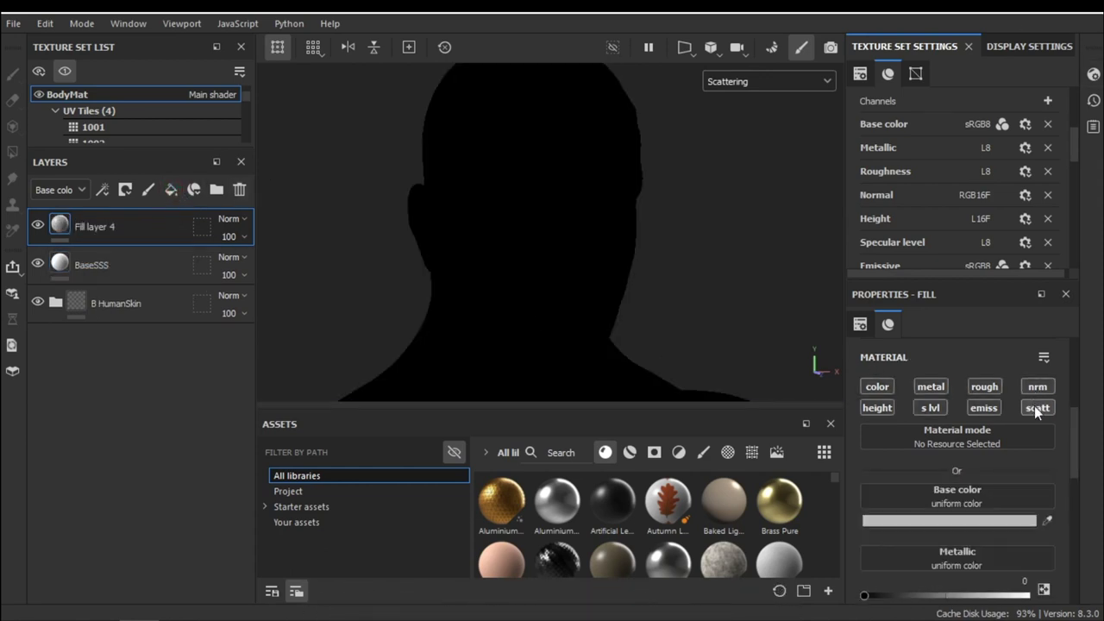
left_click(1036, 409)
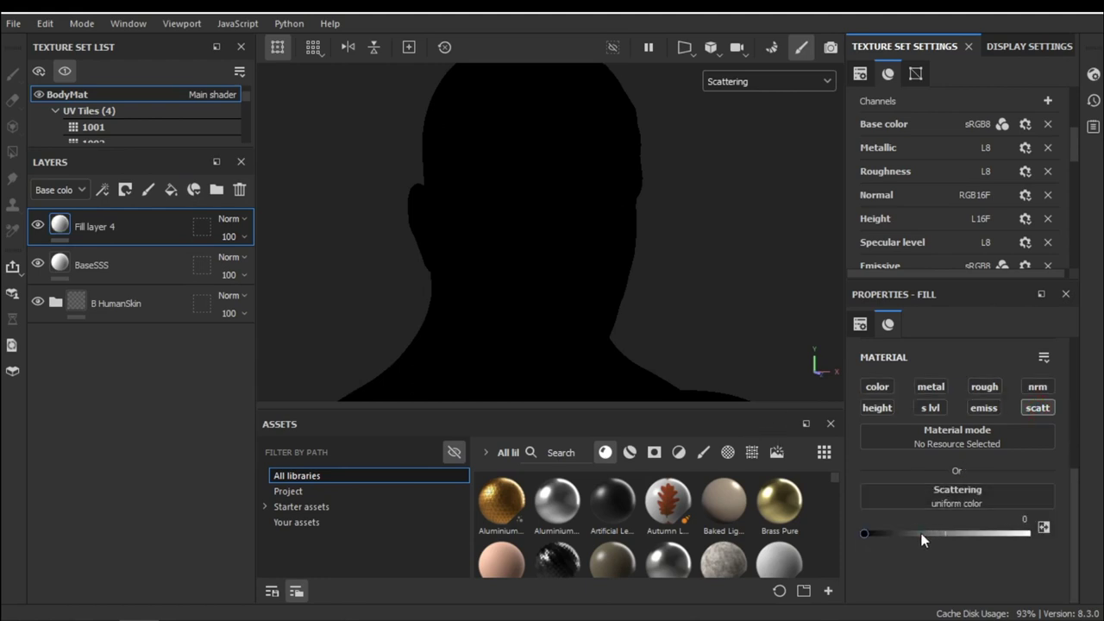
left_click(921, 534)
double_click(121, 226)
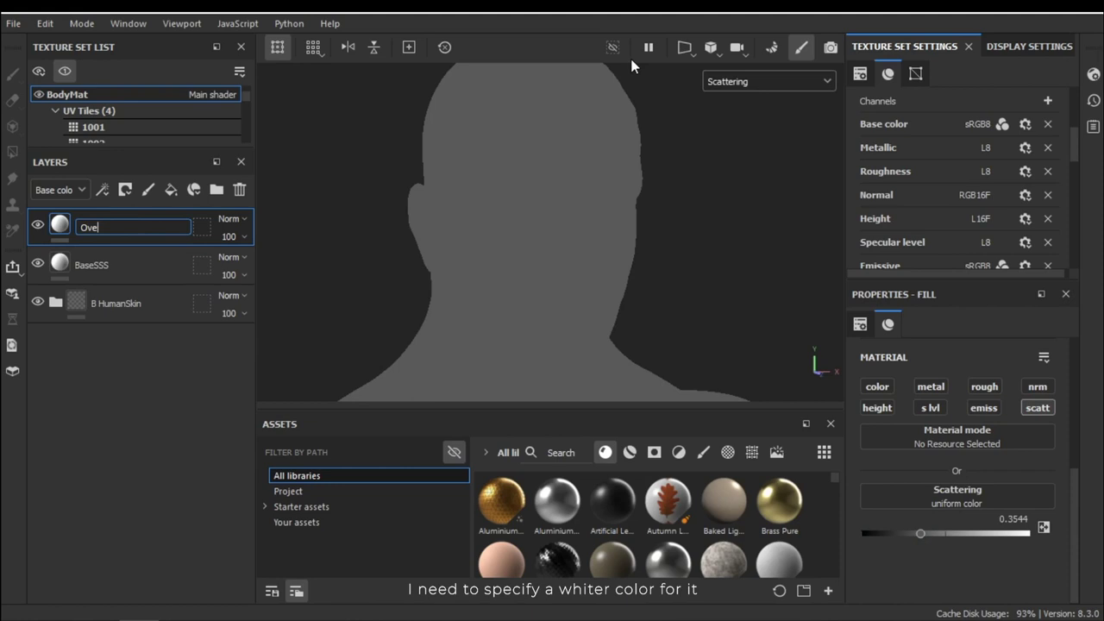
type("OverlaySSS")
key("Return")
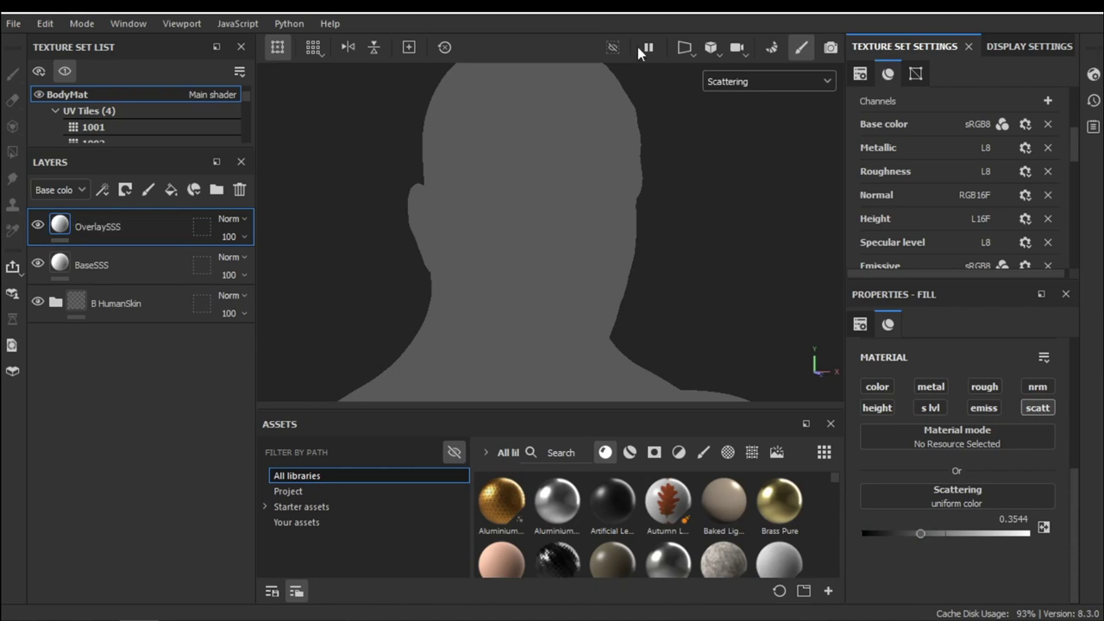
Step: Toggle OverlaySSS visibility to compare the result, then give it a black mask
left_click(37, 225)
left_click(38, 225)
left_click(38, 225)
left_click(38, 225)
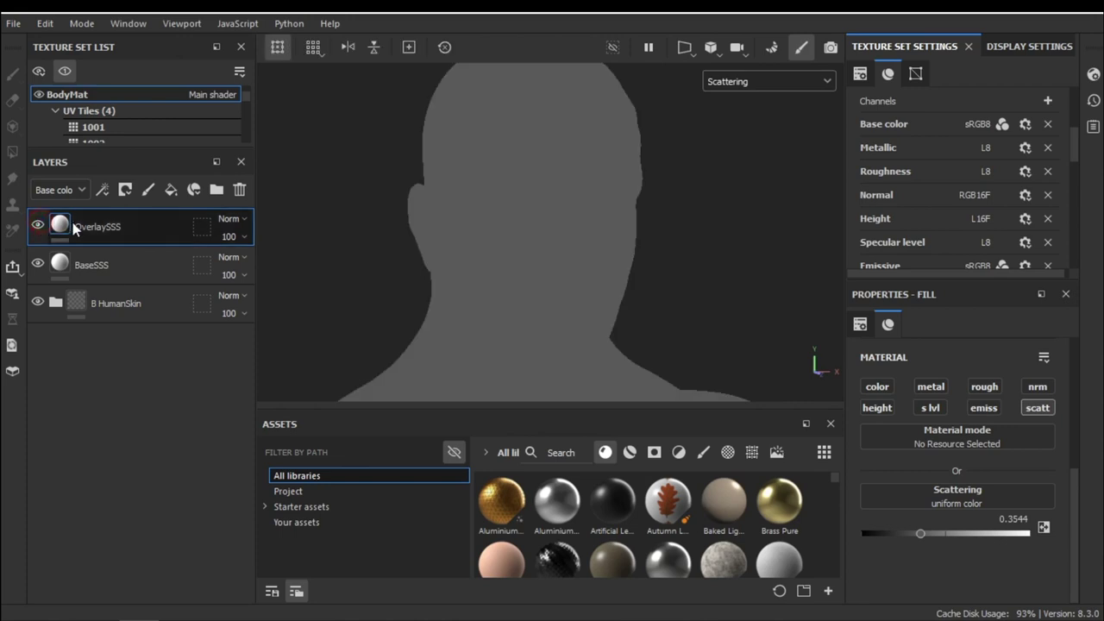
right_click(71, 226)
left_click(168, 31)
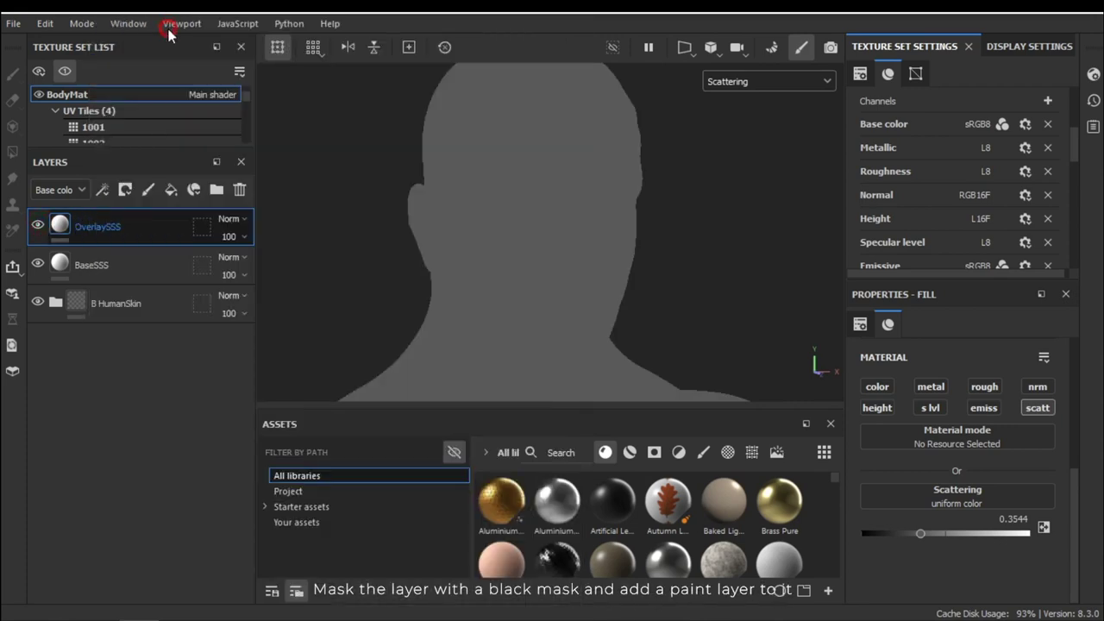
right_click(92, 239)
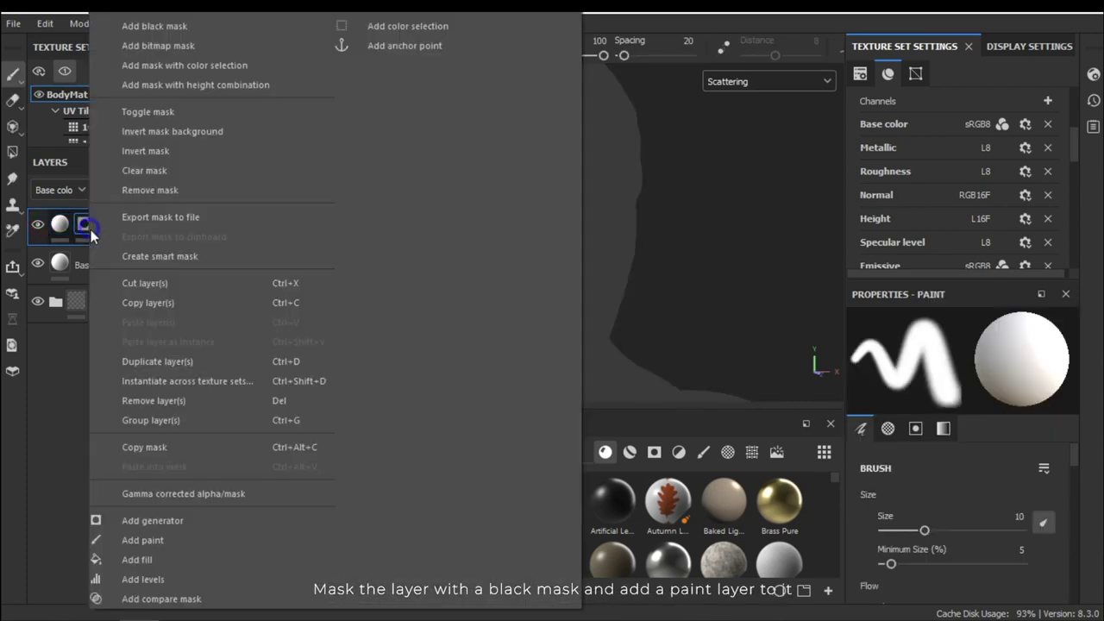
Step: Add a paint layer to the OverlaySSS mask and brush lighter scattering along the ear at 30 opacity
left_click(158, 540)
right_click_drag(402, 212, 416, 218, "ctrl")
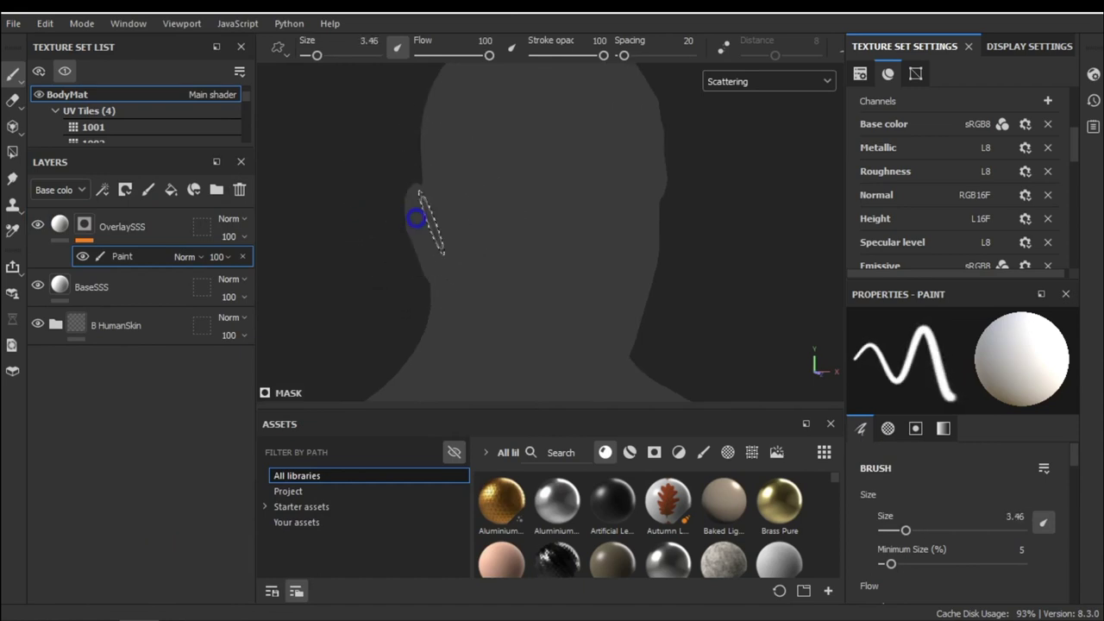
mouse_move(417, 219)
left_mouse_down()
mouse_move(407, 266)
mouse_move(462, 240)
mouse_move(443, 191)
mouse_move(445, 265)
mouse_move(436, 193)
mouse_move(450, 249)
mouse_move(576, 244)
left_mouse_up()
key("x")
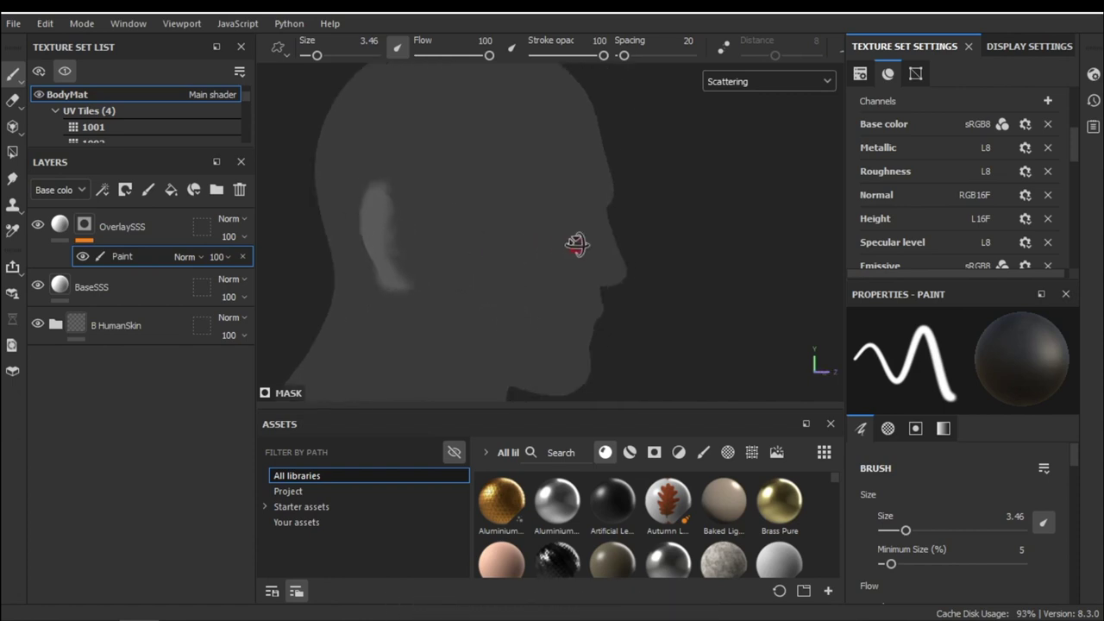
key("x")
mouse_move(402, 276)
left_mouse_down()
mouse_move(373, 247)
mouse_move(371, 205)
mouse_move(386, 200)
mouse_move(432, 291)
mouse_move(408, 188)
mouse_move(422, 279)
mouse_move(395, 303)
mouse_move(367, 295)
left_mouse_up()
key("x")
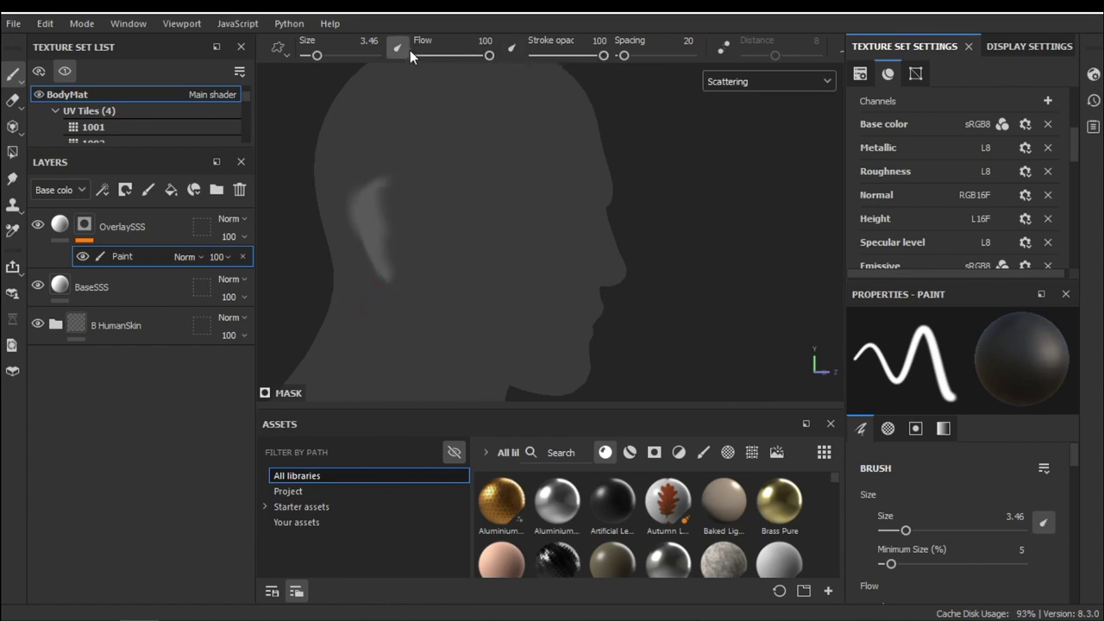
left_click_drag(574, 54, 555, 55)
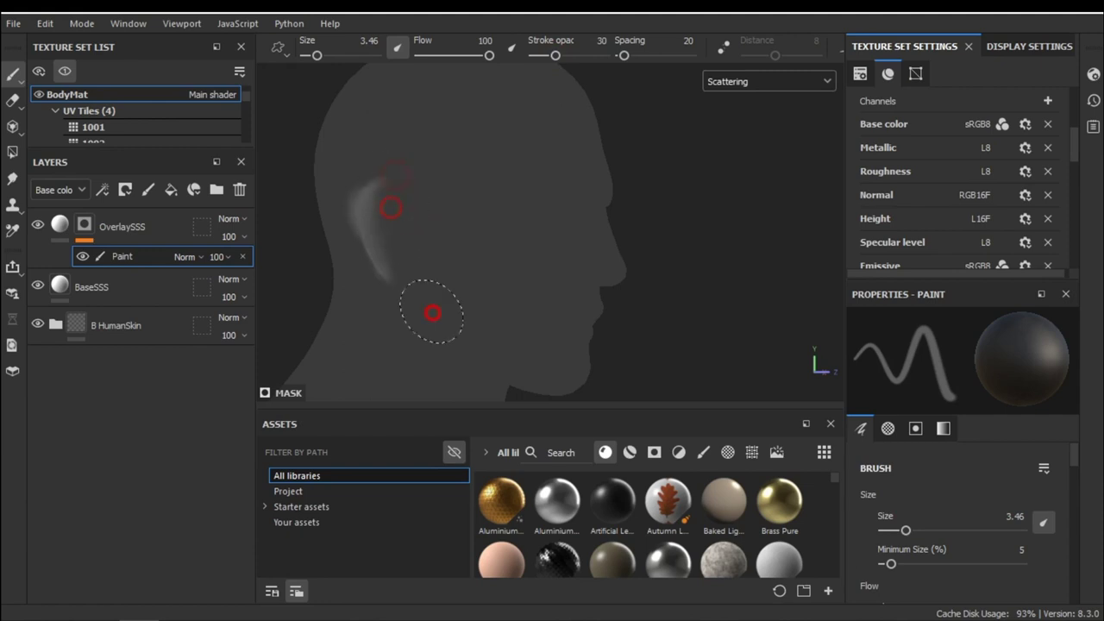
mouse_move(390, 272)
left_mouse_down()
mouse_move(338, 247)
mouse_move(350, 188)
left_mouse_up()
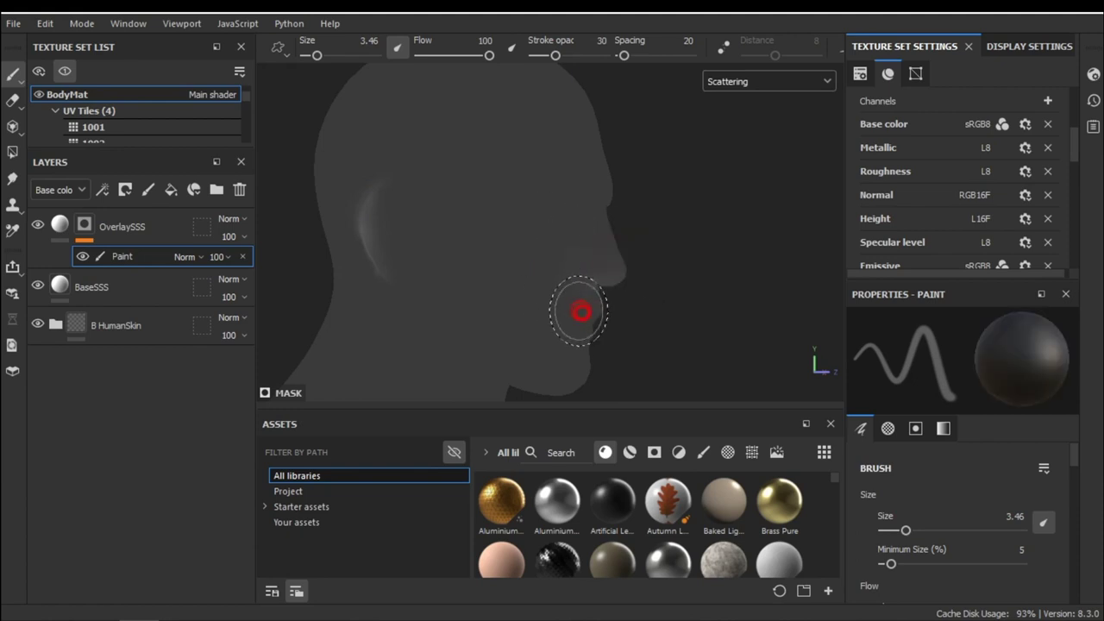
left_click_drag(643, 321, 604, 357, "alt")
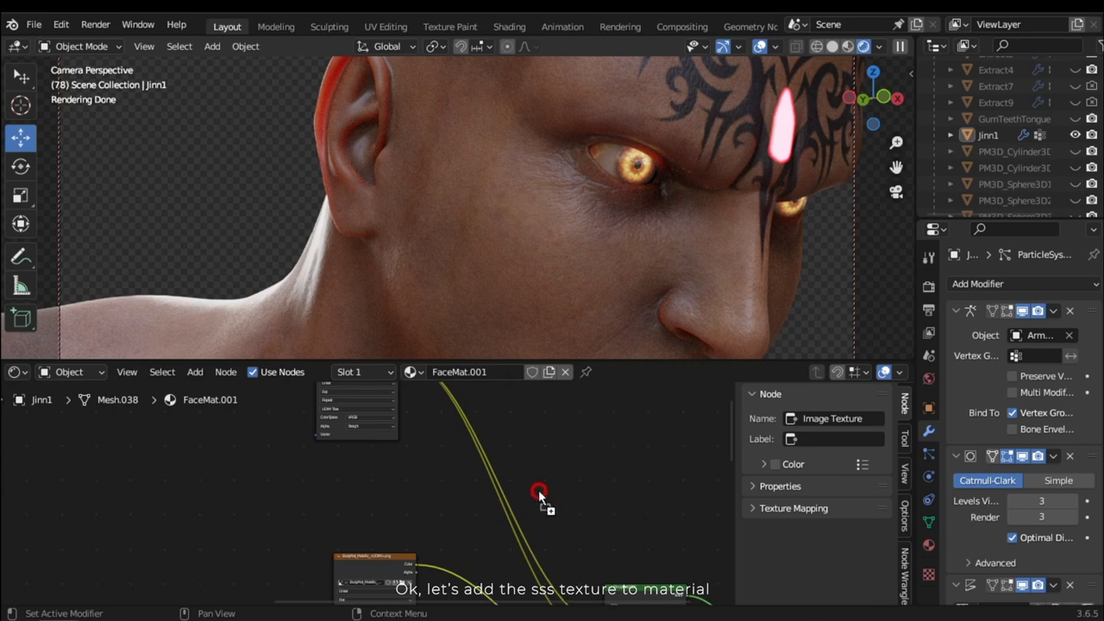
Step: Add the BodyMat_Scattering image to FaceMat.001, reading UDIM Tiles in Non-Color colour space
left_click_drag(386, 488, 356, 458)
scroll(356, 458, "up", 3)
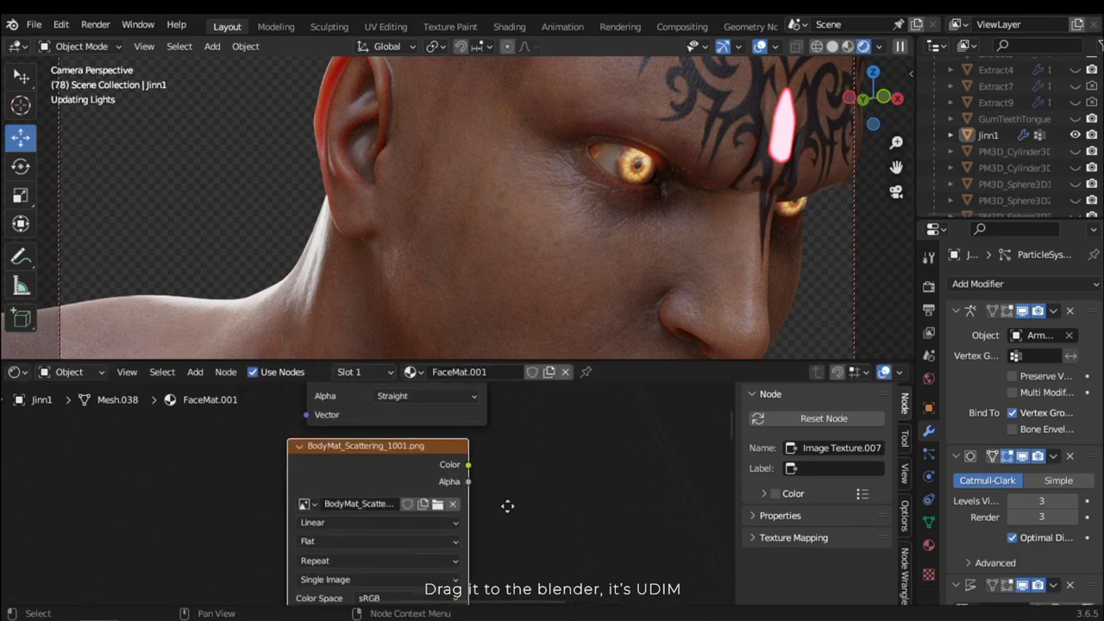
scroll(497, 563, "up", 4, "shift")
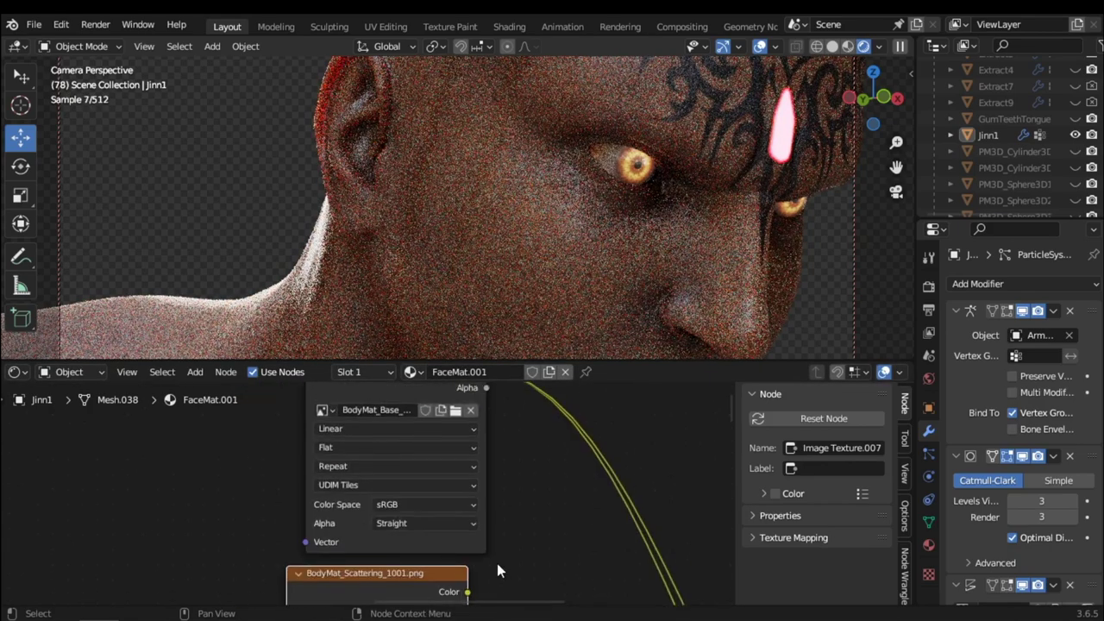
scroll(548, 532, "down", 6, "shift")
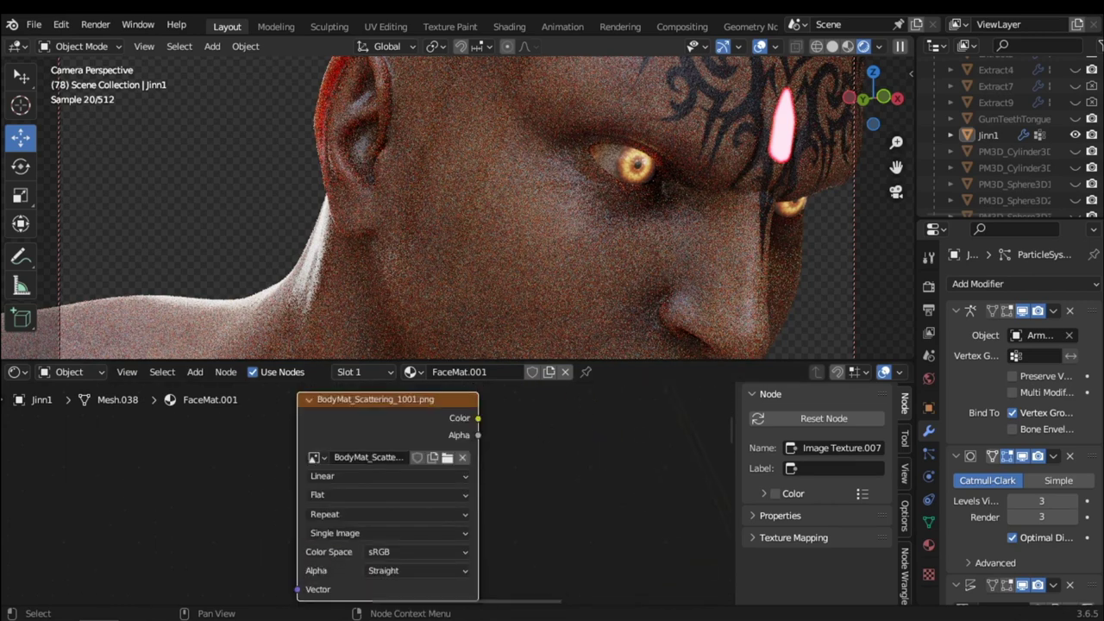
left_click(367, 511)
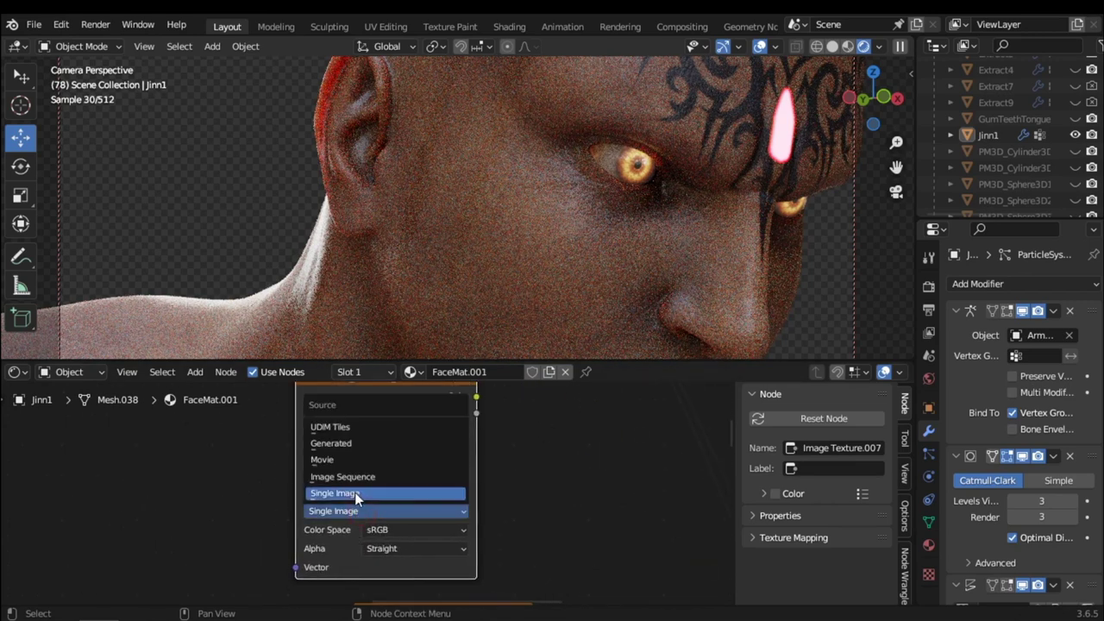
left_click(338, 430)
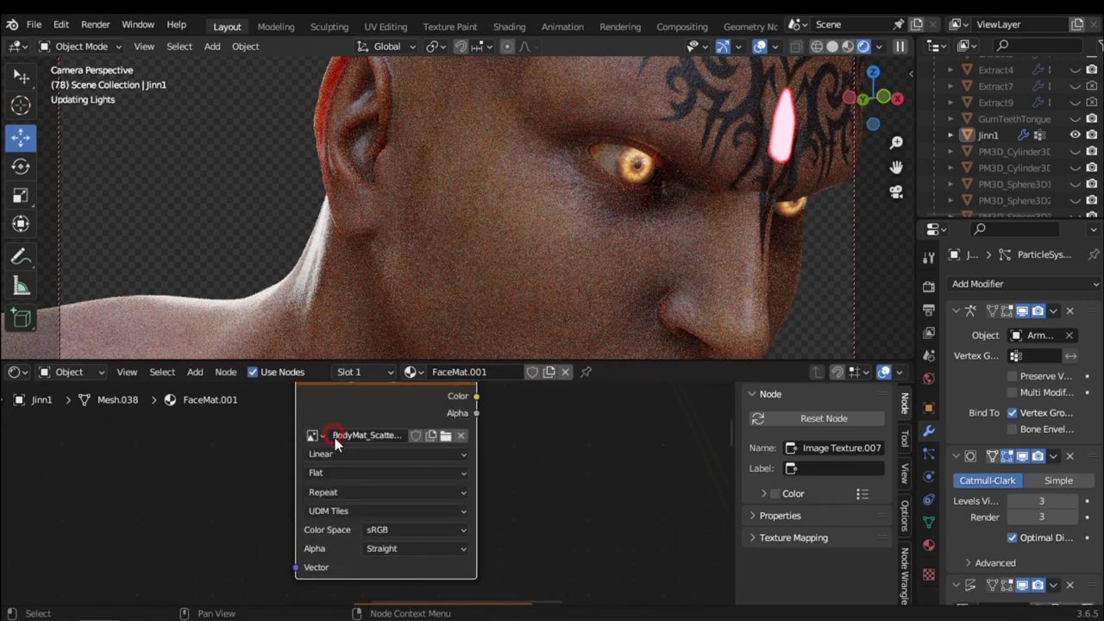
left_click(376, 532)
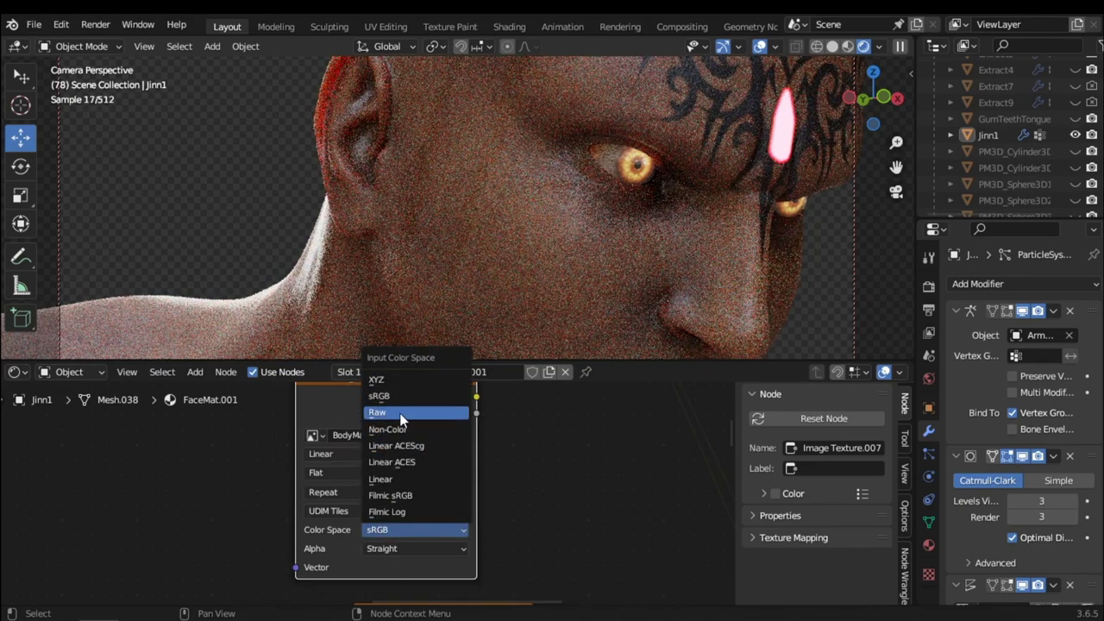
left_click(399, 429)
middle_click_drag(534, 506, 357, 423)
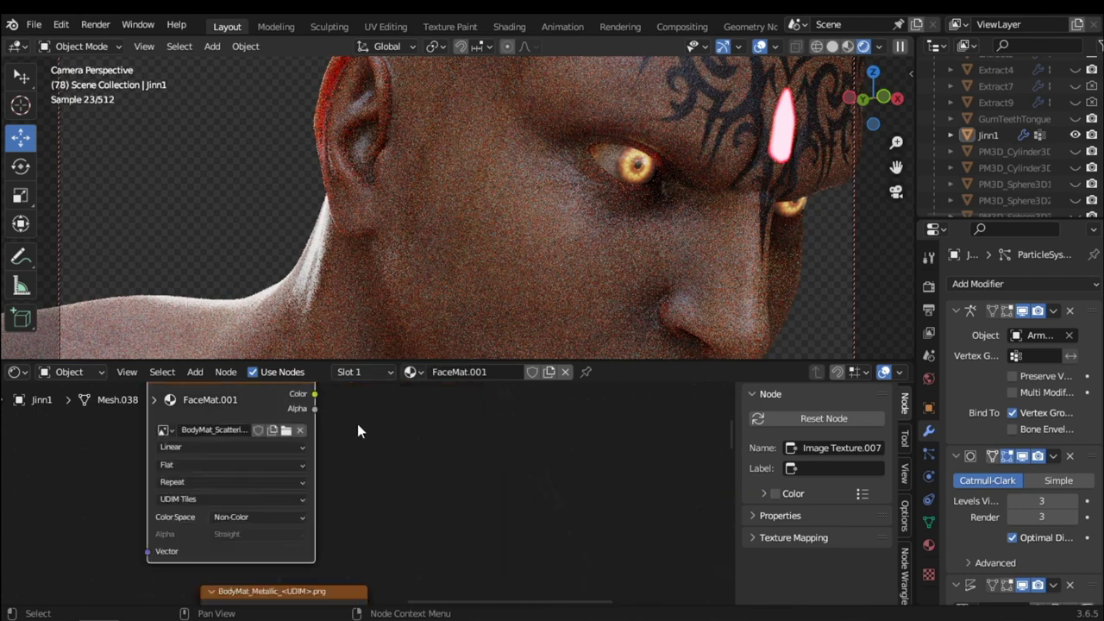
Step: Connect the BodyMat_Scattering Color output to the Principled BSDF Subsurface input
left_click_drag(314, 394, 787, 615)
mouse_move(576, 493)
left_mouse_down()
mouse_move(593, 516)
mouse_move(585, 502)
left_mouse_up()
middle_click_drag(570, 540, 537, 459)
scroll(482, 470, "down", 2)
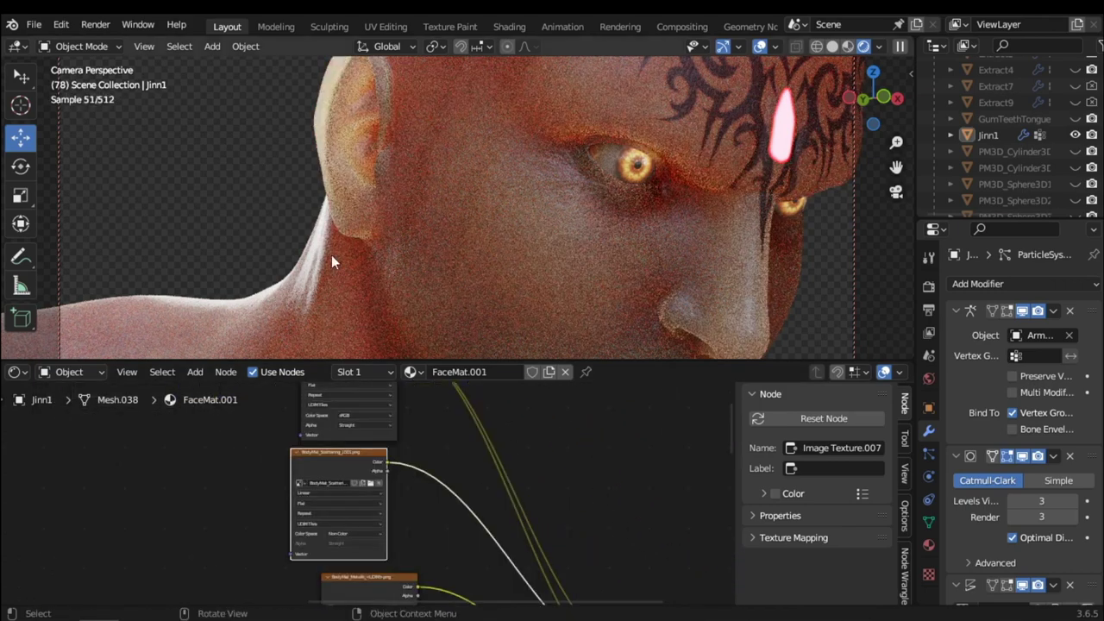
scroll(410, 492, "up", 2)
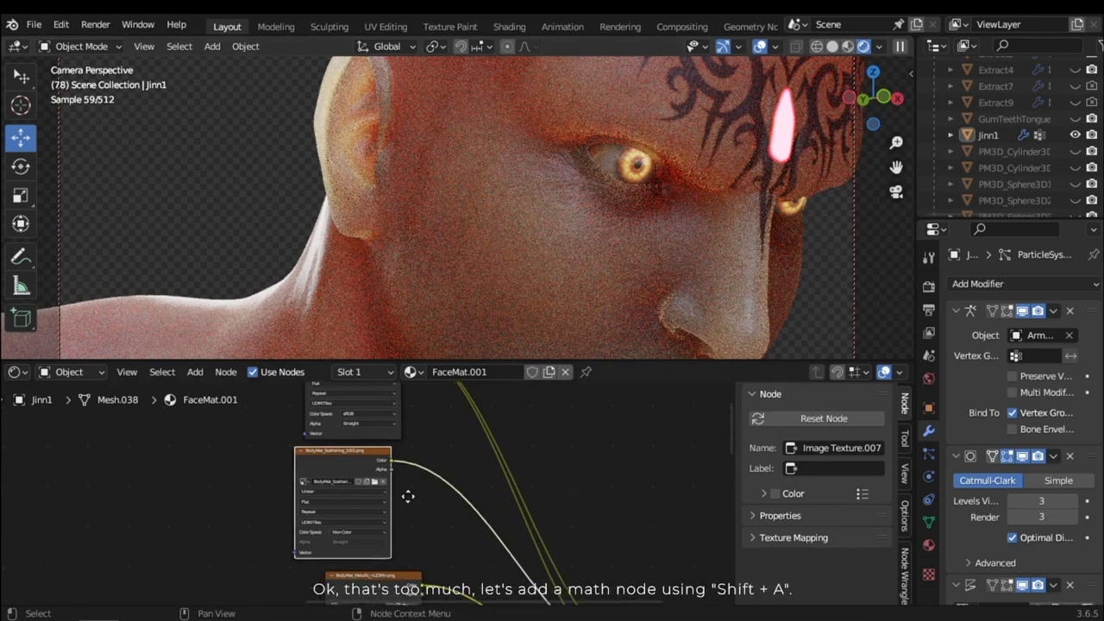
scroll(446, 466, "up", 1)
key("shift+a")
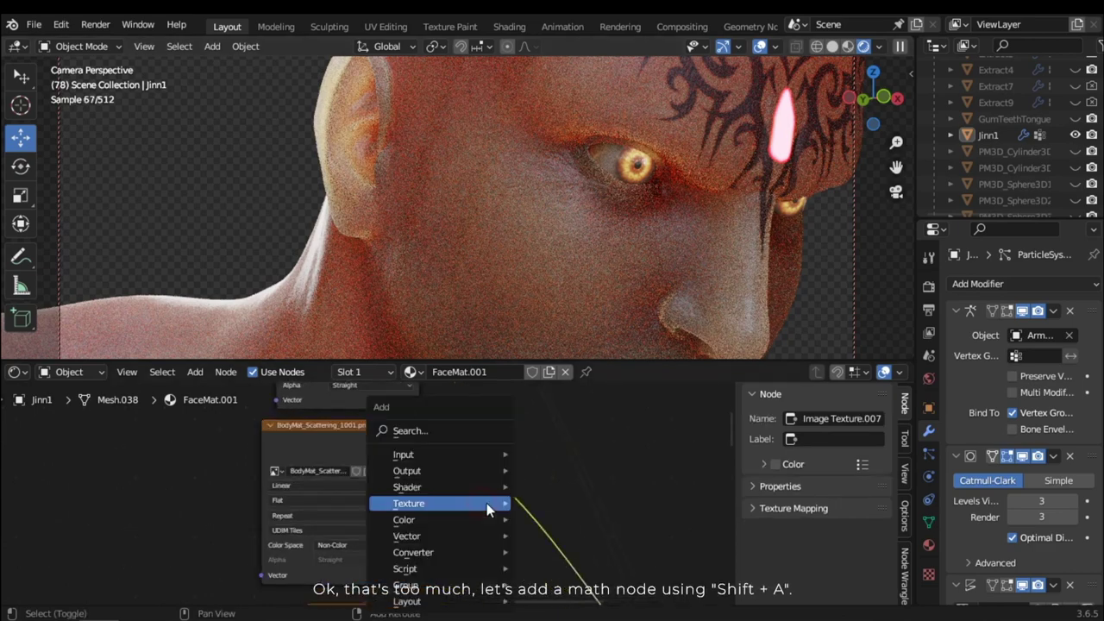
Step: Insert a Math node on the scattering-to-Subsurface link and set it to Multiply
left_click(418, 433)
type("m")
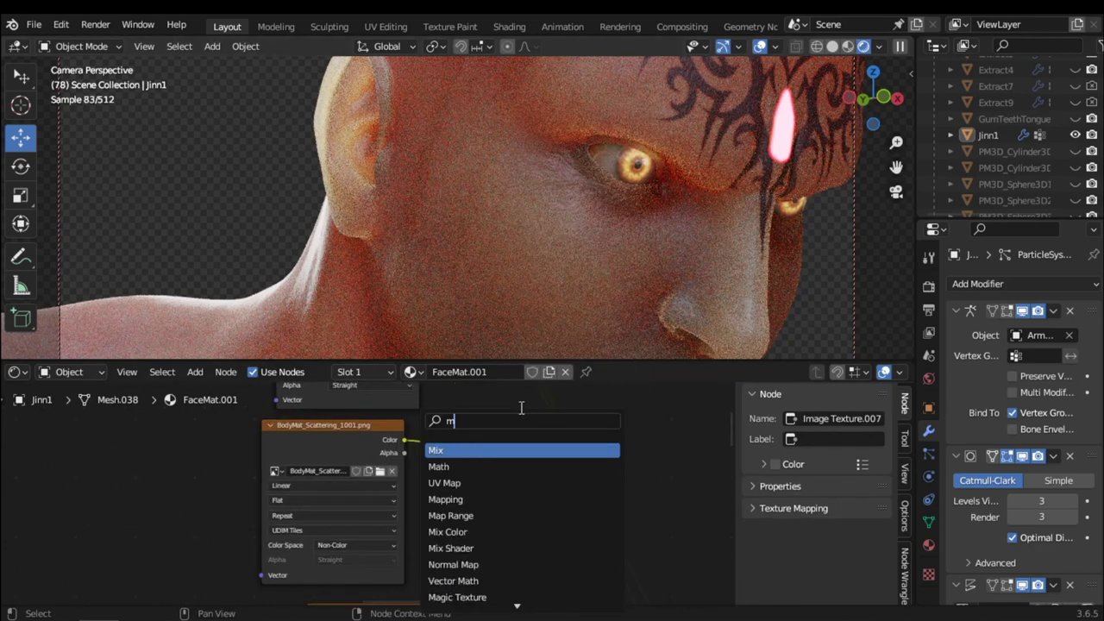
type("ath")
key("Return")
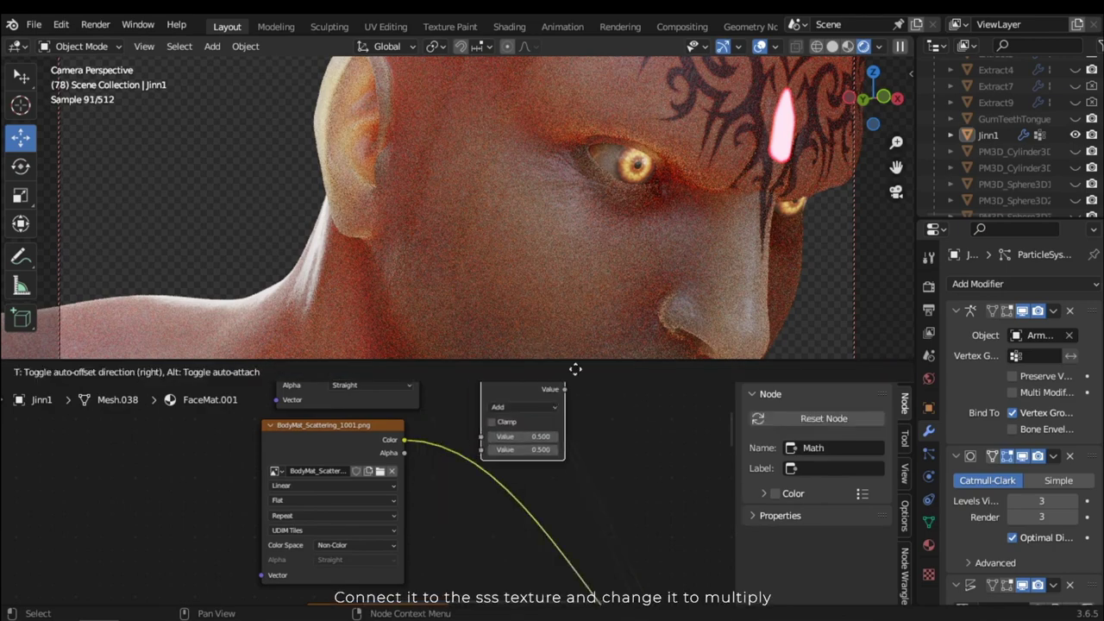
left_click(560, 449)
left_click(507, 495)
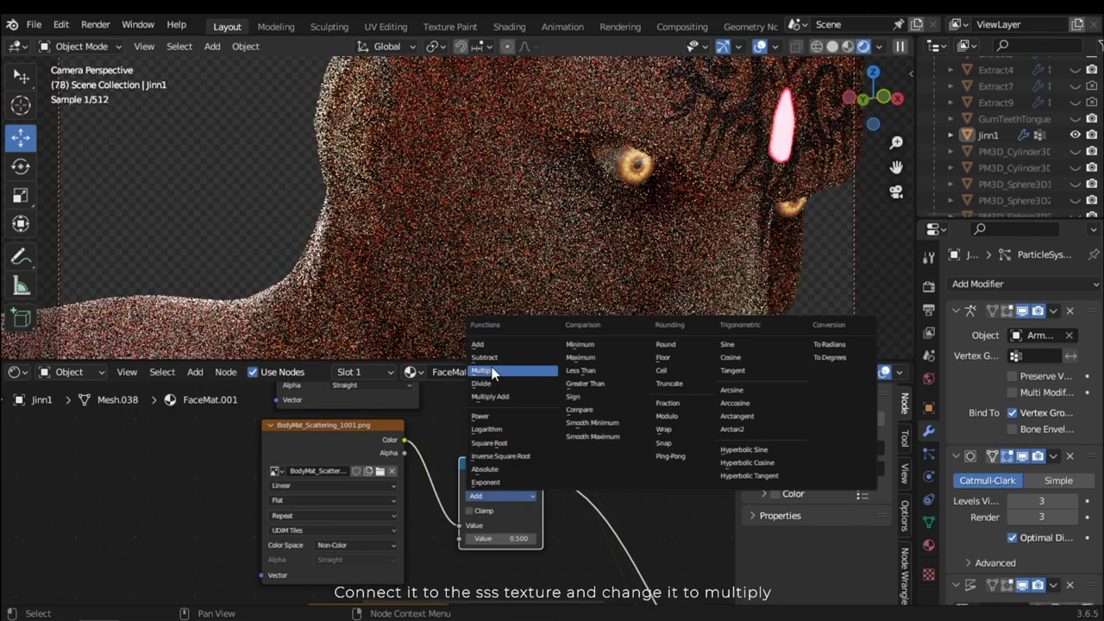
left_click(493, 370)
Step: Tune the Multiply value from 0.1 through 0.05 down to 0.03 for natural-looking skin
left_click(509, 538)
type("0.1")
key("Return")
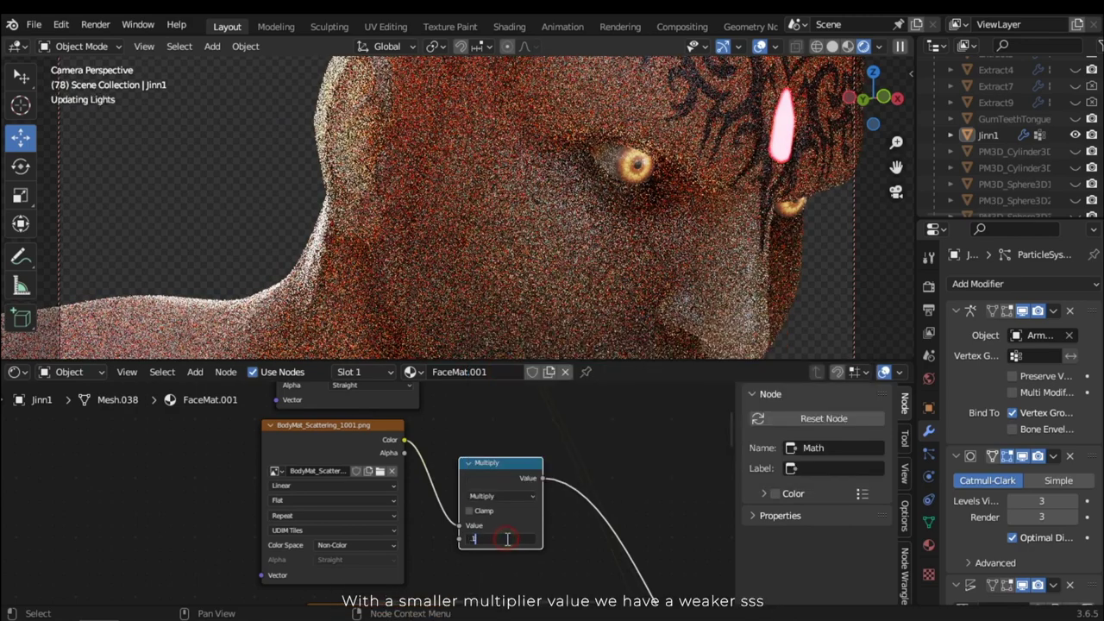
scroll(514, 552, "up", 3)
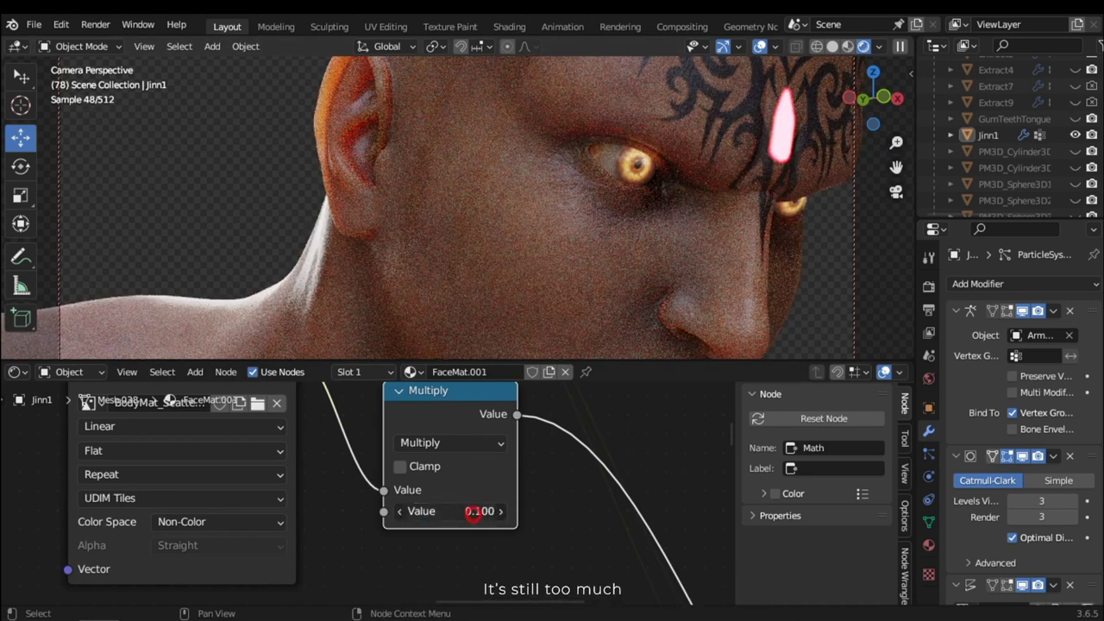
left_click(488, 513)
key("BackSpace")
type(".05")
key("Return")
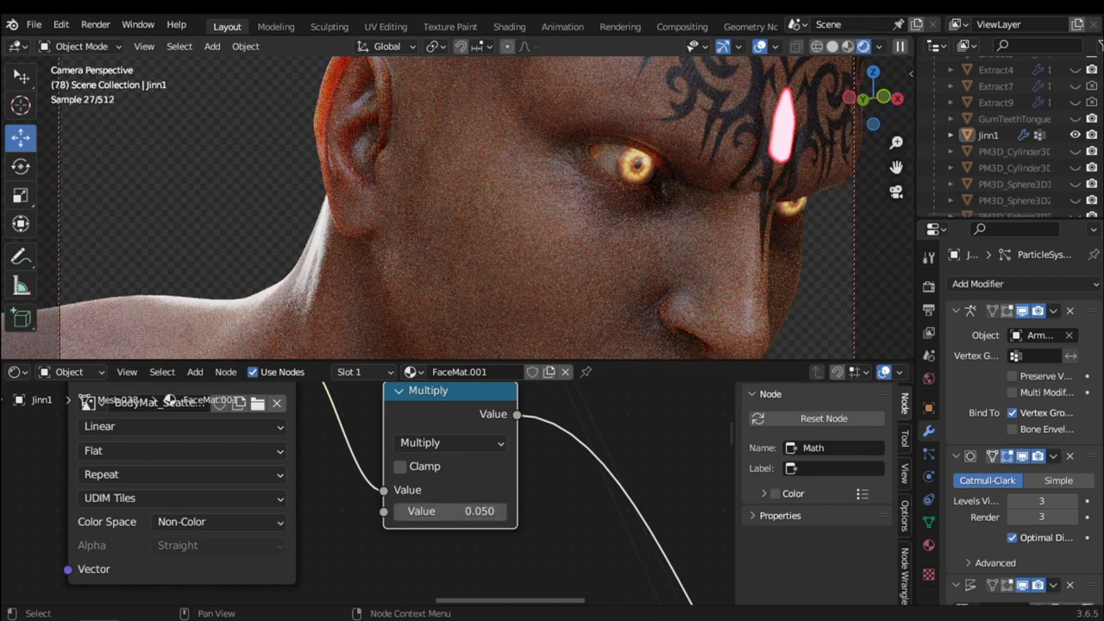
left_click(465, 511)
key("BackSpace")
type(".03")
key("Return")
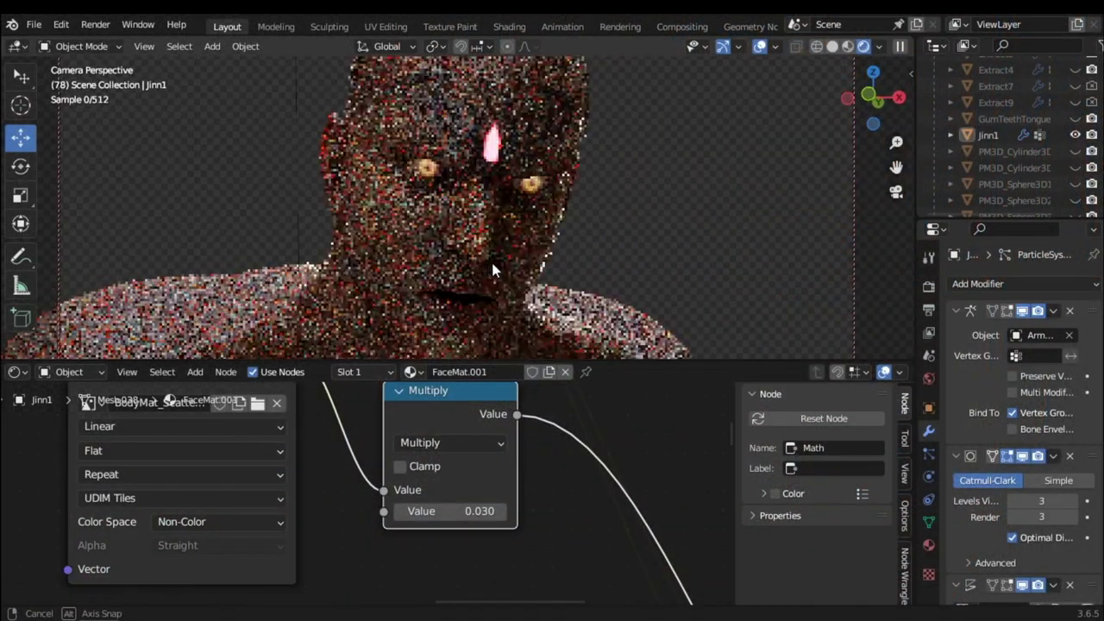
middle_click_drag(511, 257, 510, 254)
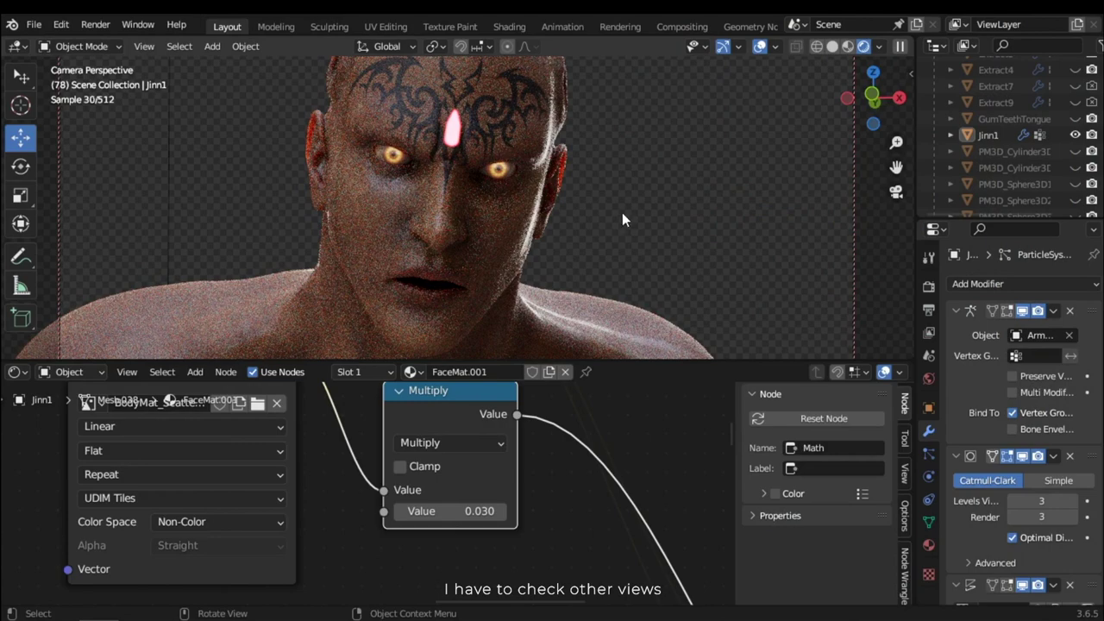
mouse_move(621, 212)
middle_mouse_down()
mouse_move(638, 224)
mouse_move(616, 226)
middle_mouse_up()
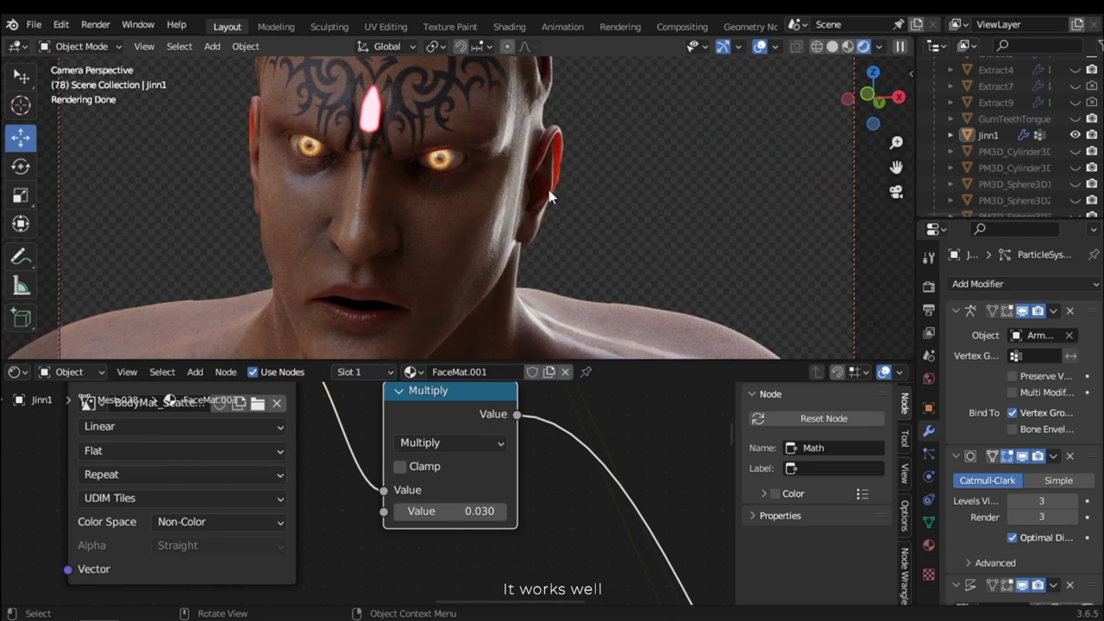
scroll(326, 488, "down", 5)
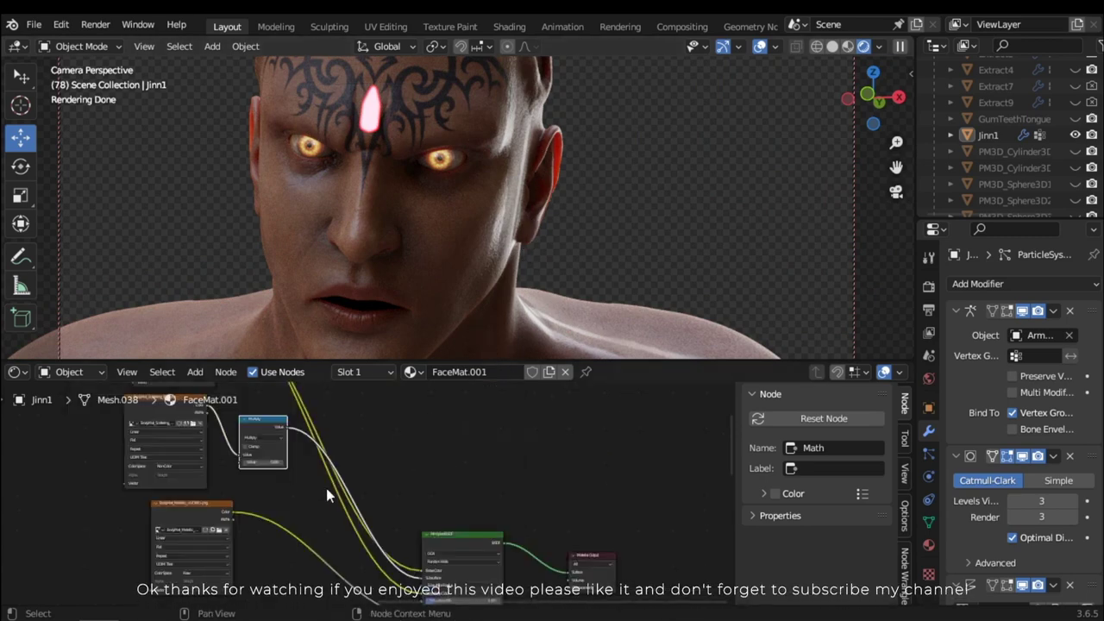
middle_click_drag(293, 479, 320, 459)
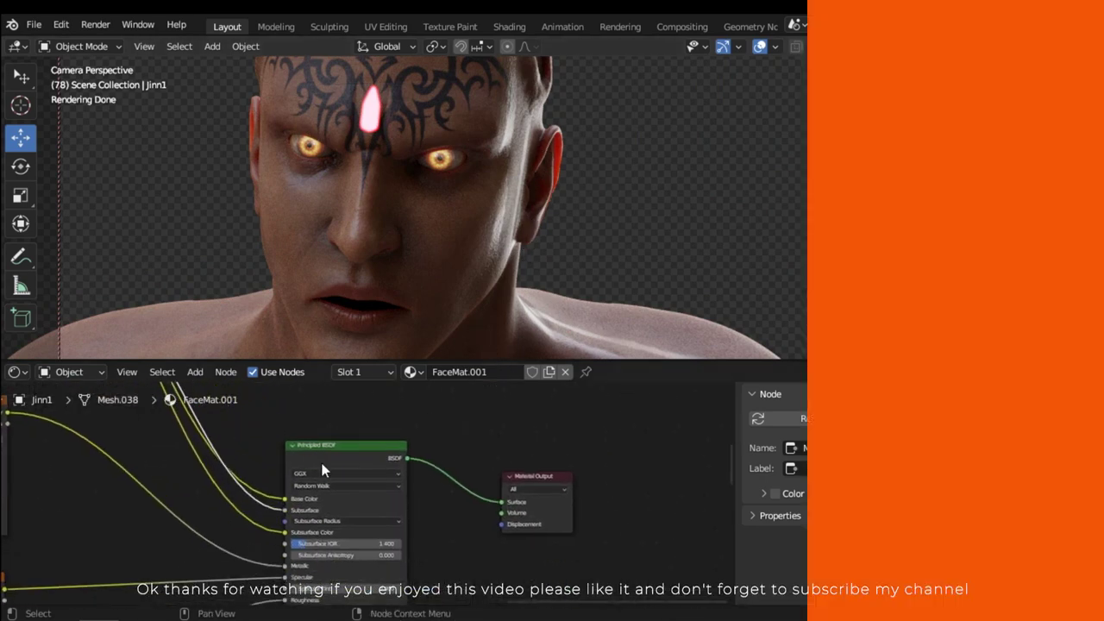